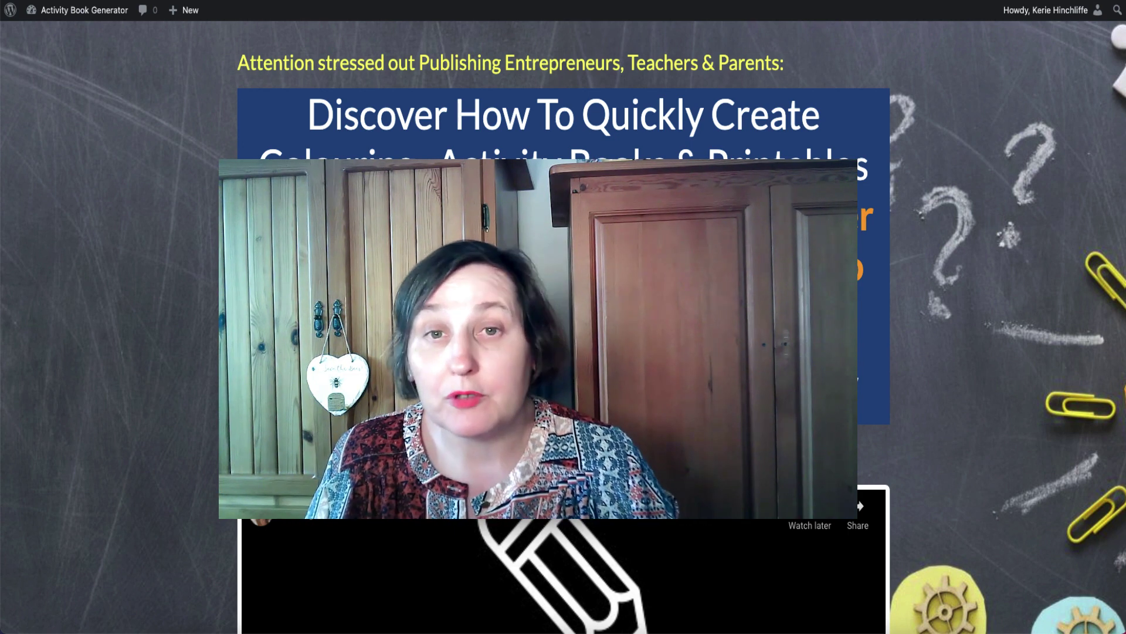
Look through the sales page and the member dashboard's project, quick access, training and support sections, and open the Learn training area.
scroll(563, 329, "down", 1)
scroll(559, 600, "down", 3)
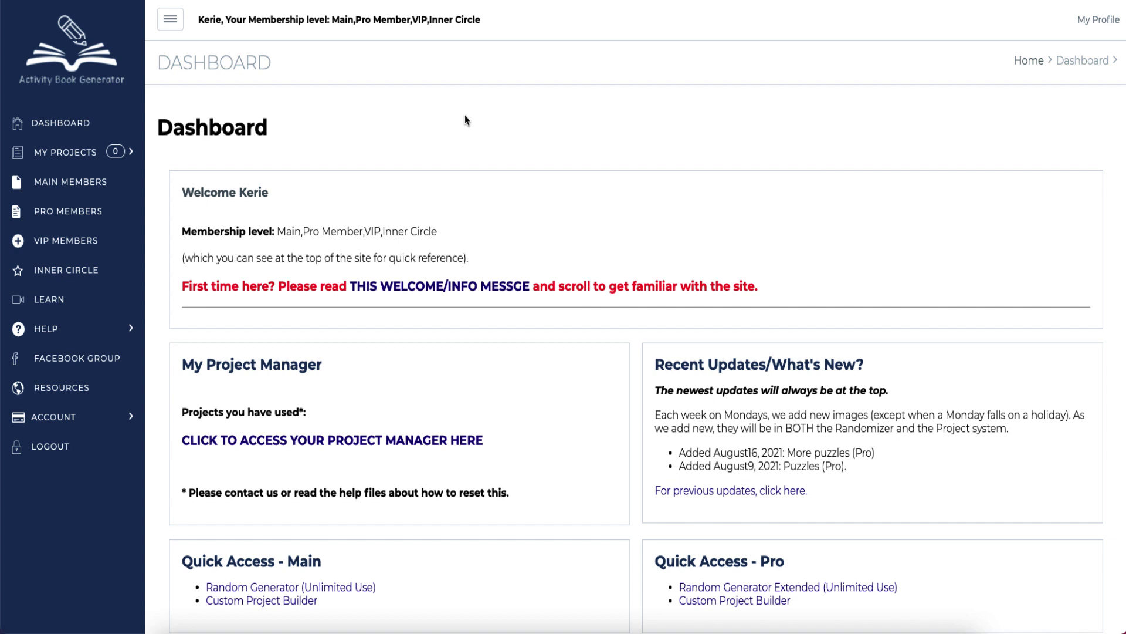
scroll(491, 117, "down", 2)
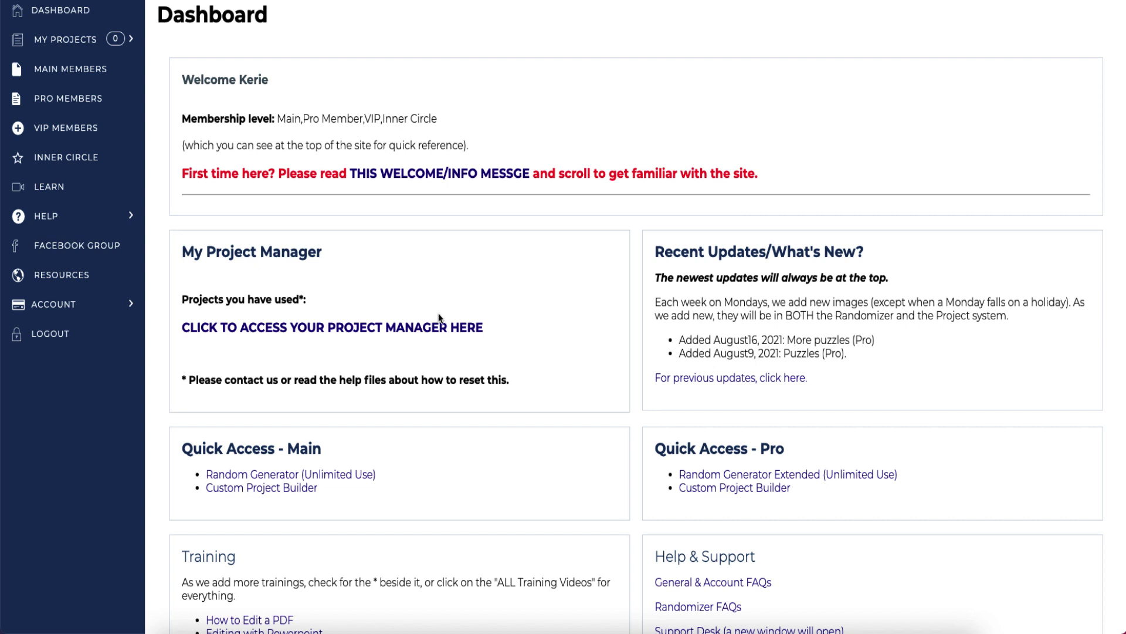
scroll(441, 320, "down", 1)
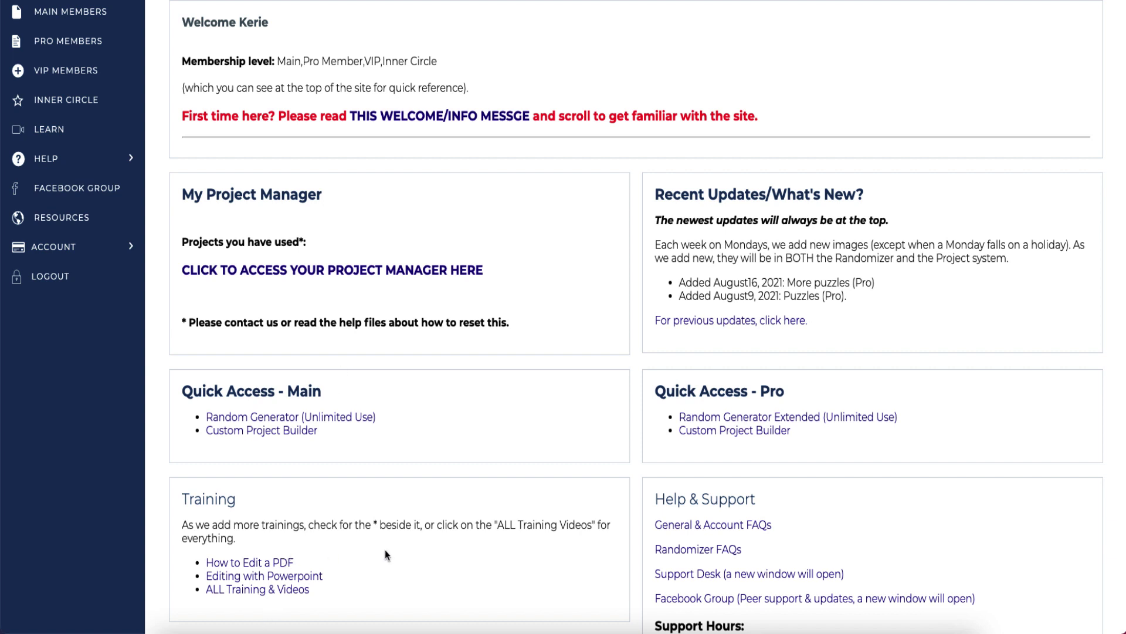
scroll(380, 552, "down", 3)
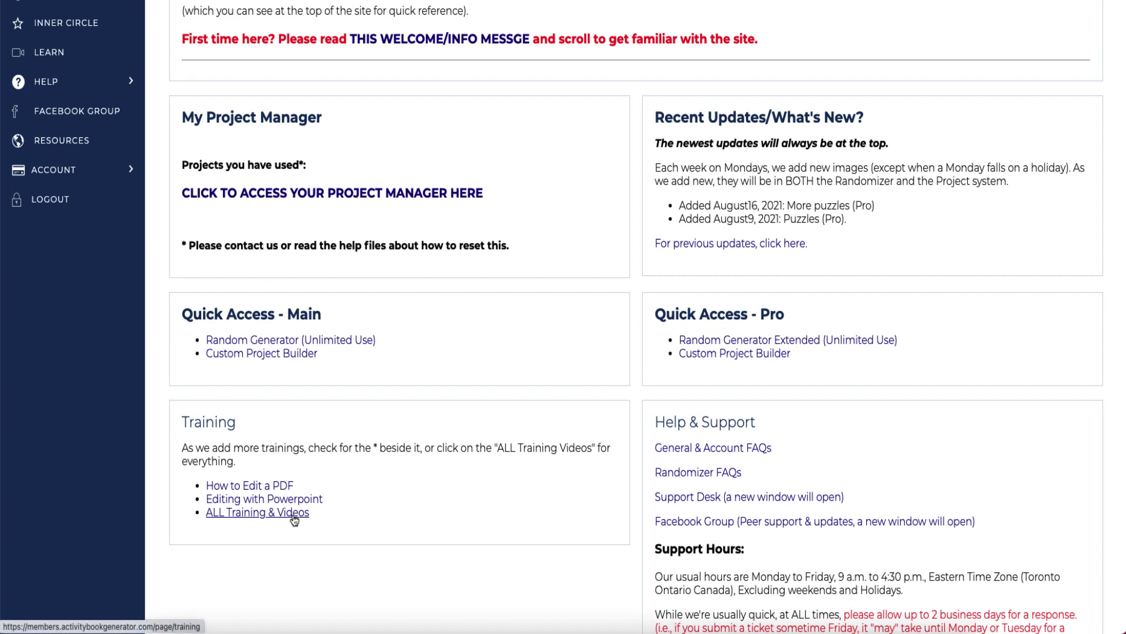
scroll(462, 423, "up", 5)
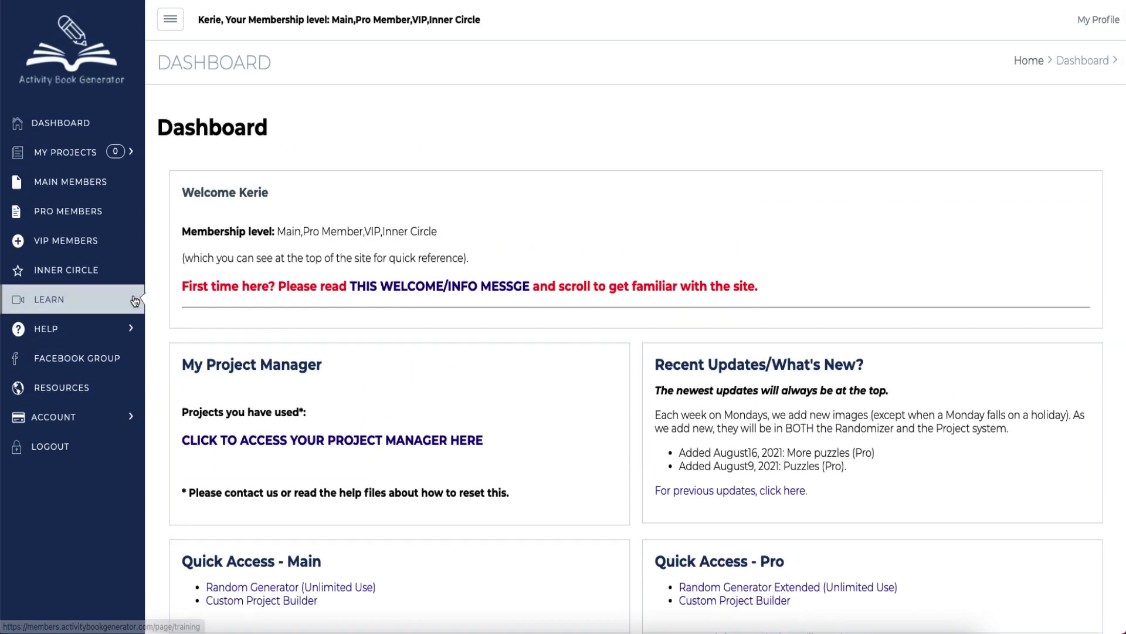
left_click(49, 301)
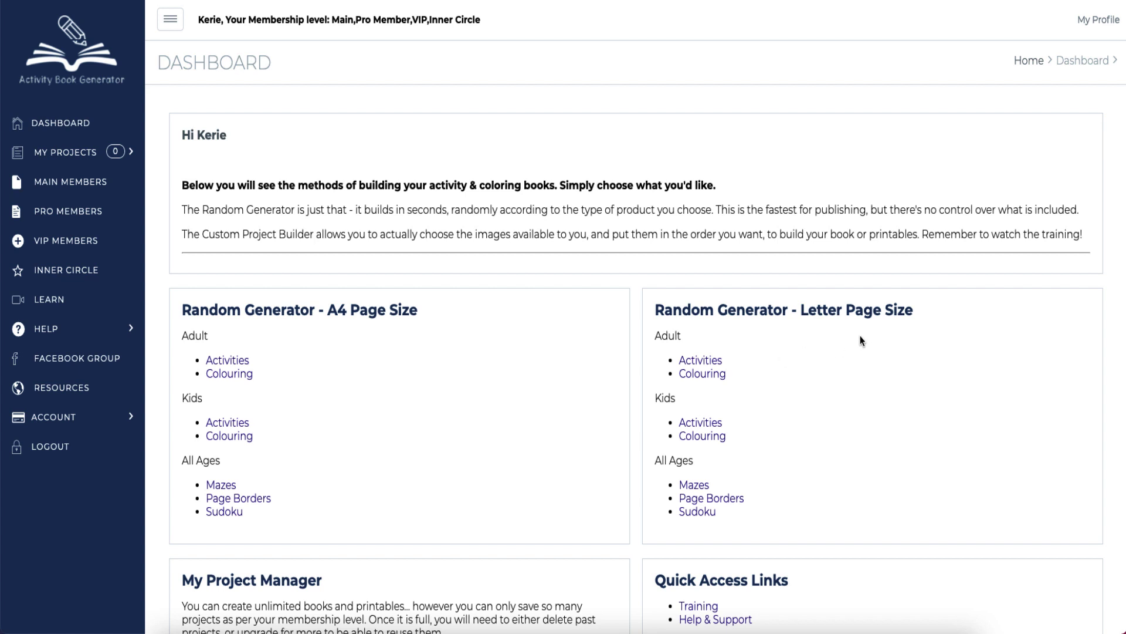
Generate a random kids coloring book with 5 pages in the Kids Coloring Generator.
scroll(843, 362, "down", 2)
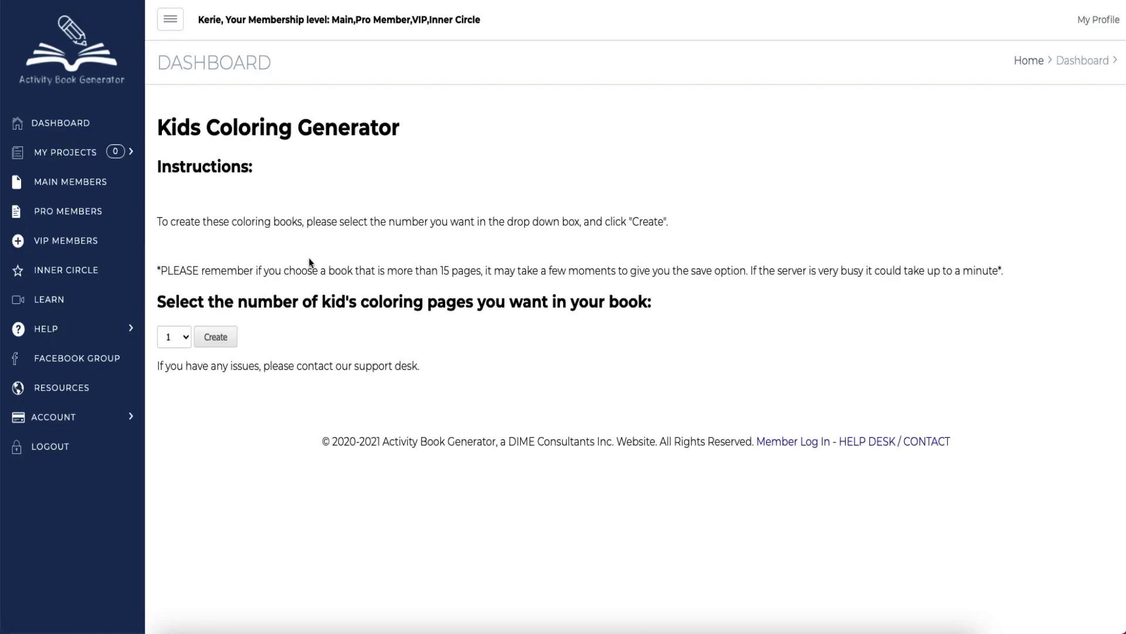
left_click(182, 337)
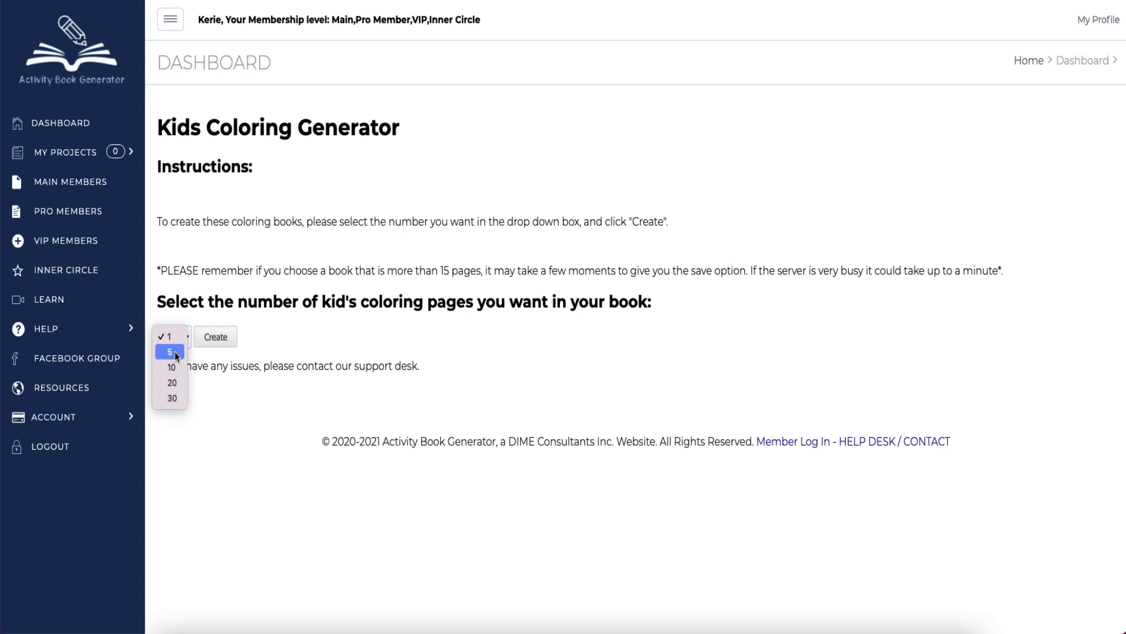
left_click(174, 351)
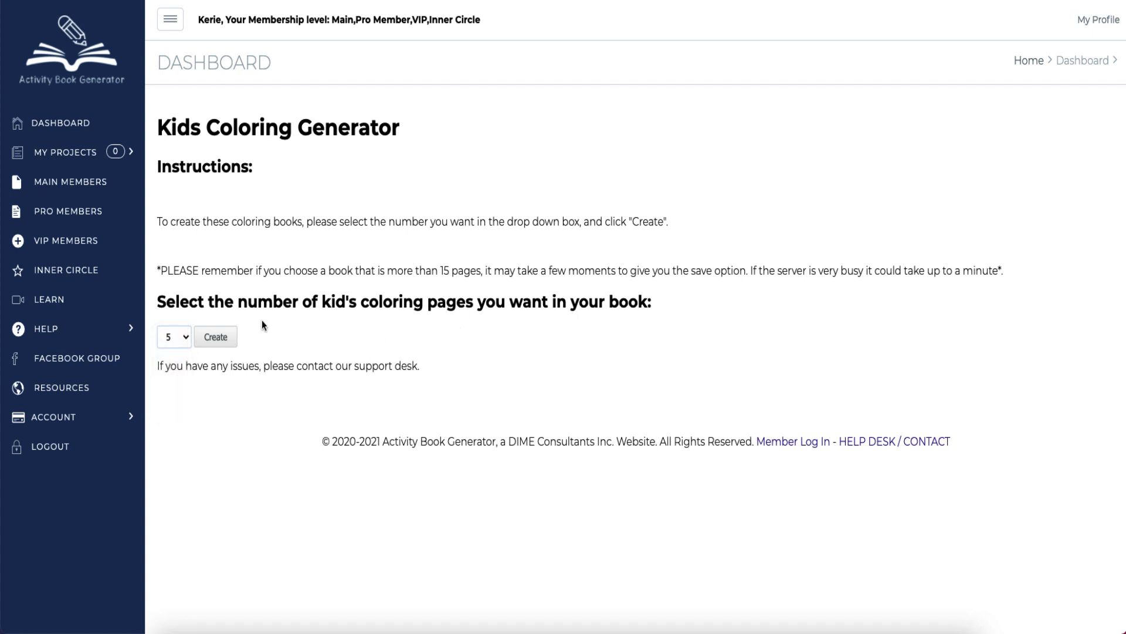
left_click(225, 340)
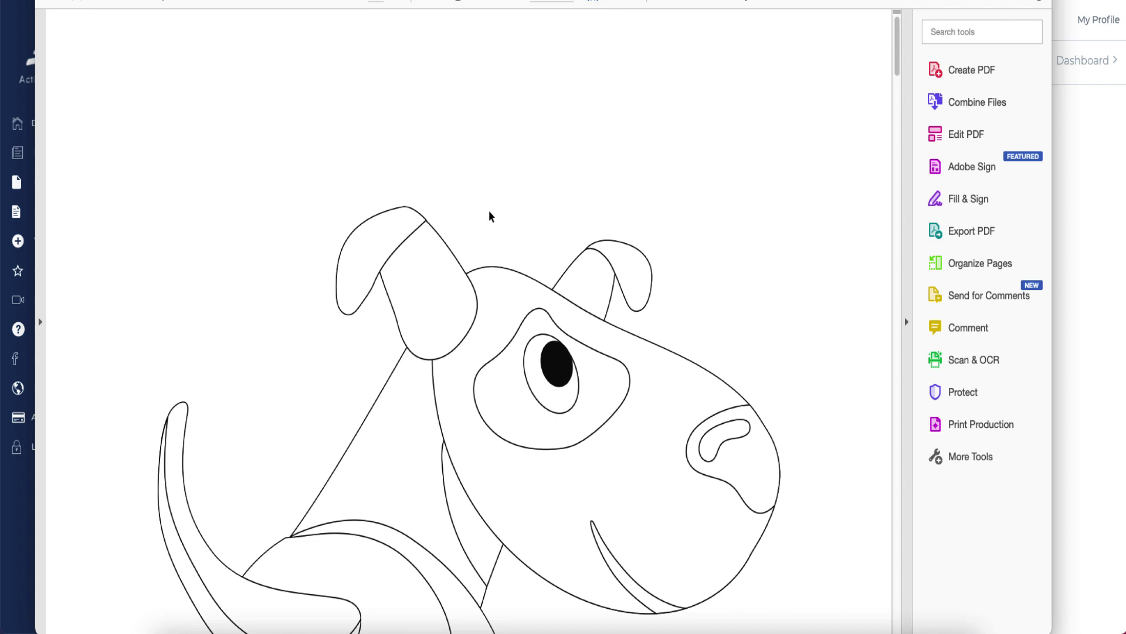
Review all the coloring pages in the generated PDF, dismiss the content preparation dialog and close the PDF viewer.
scroll(490, 216, "down", 5)
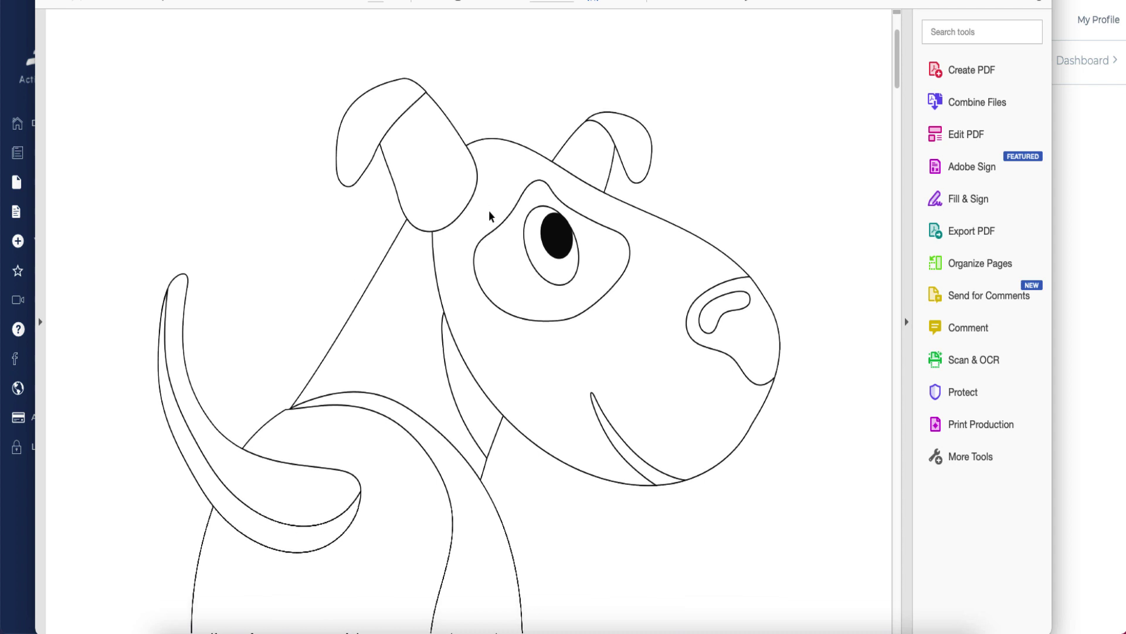
scroll(462, 213, "down", 15)
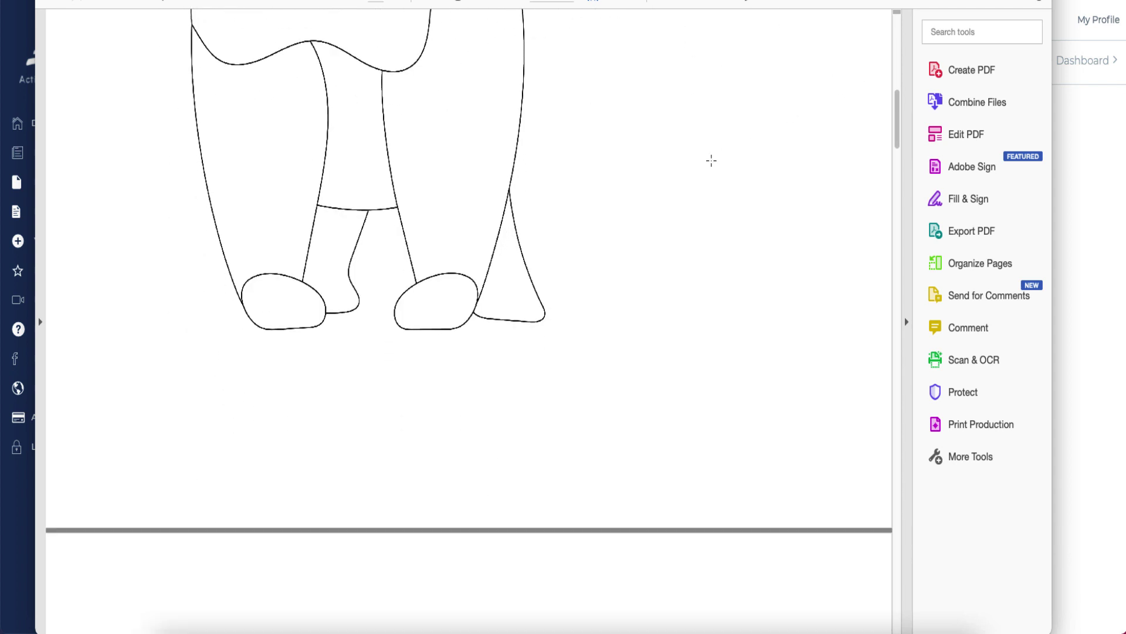
scroll(561, 206, "down", 20)
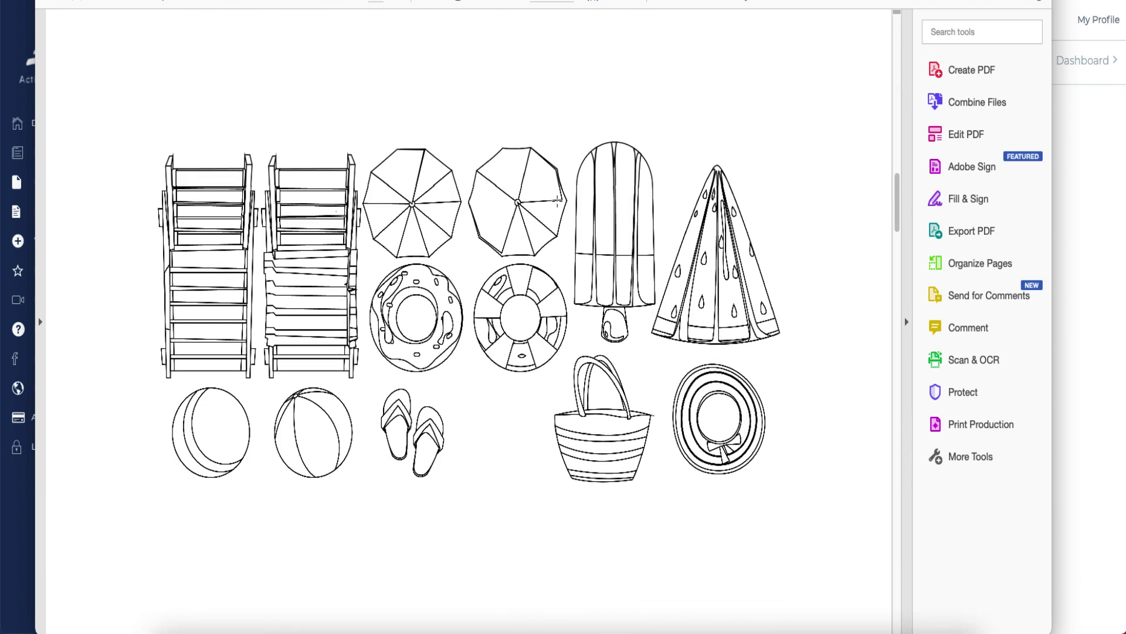
scroll(565, 205, "down", 6)
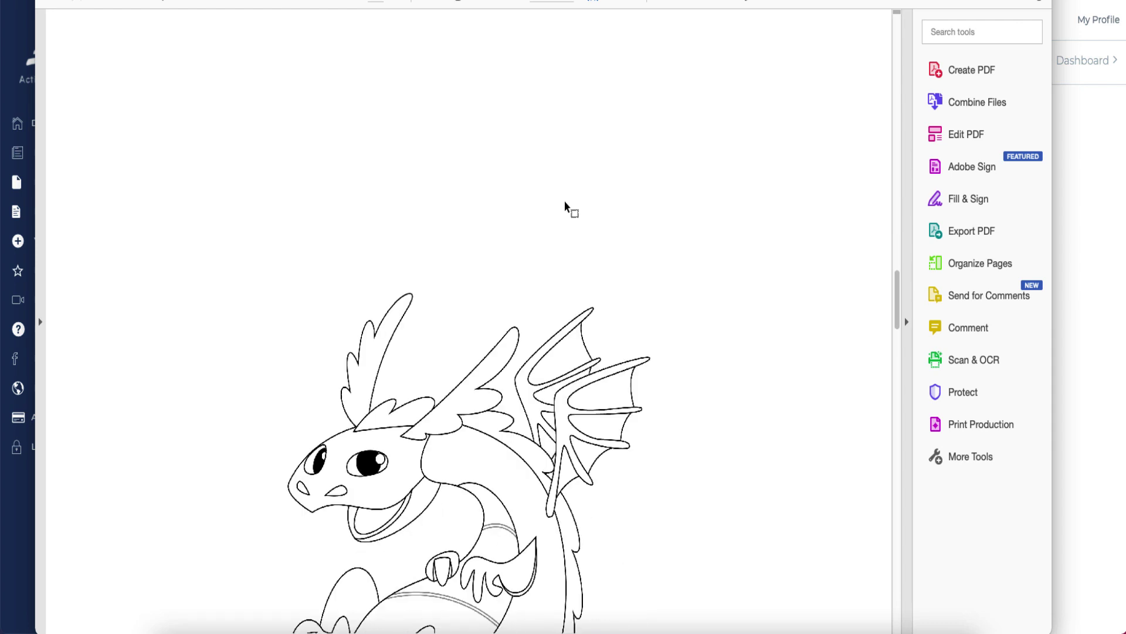
scroll(564, 205, "down", 15)
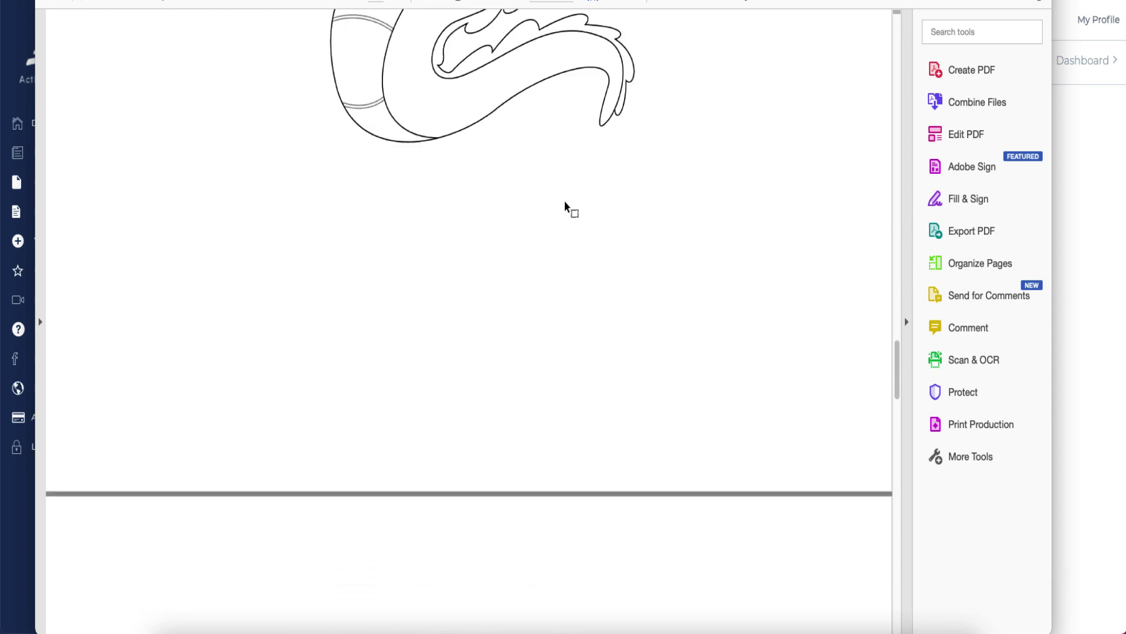
scroll(565, 205, "down", 15)
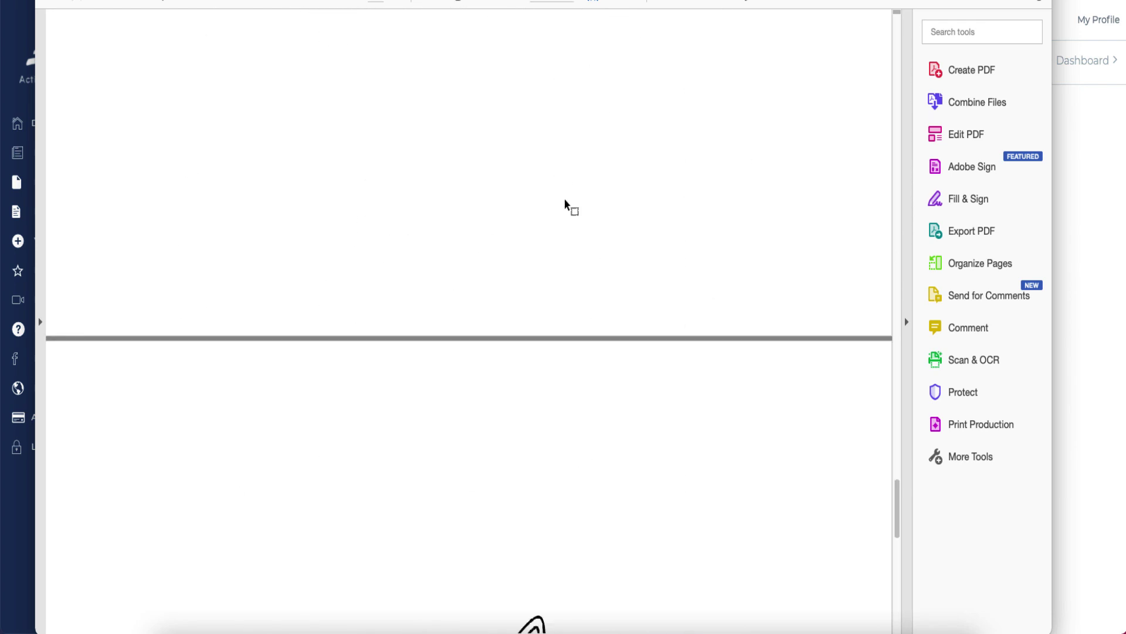
scroll(565, 206, "down", 10)
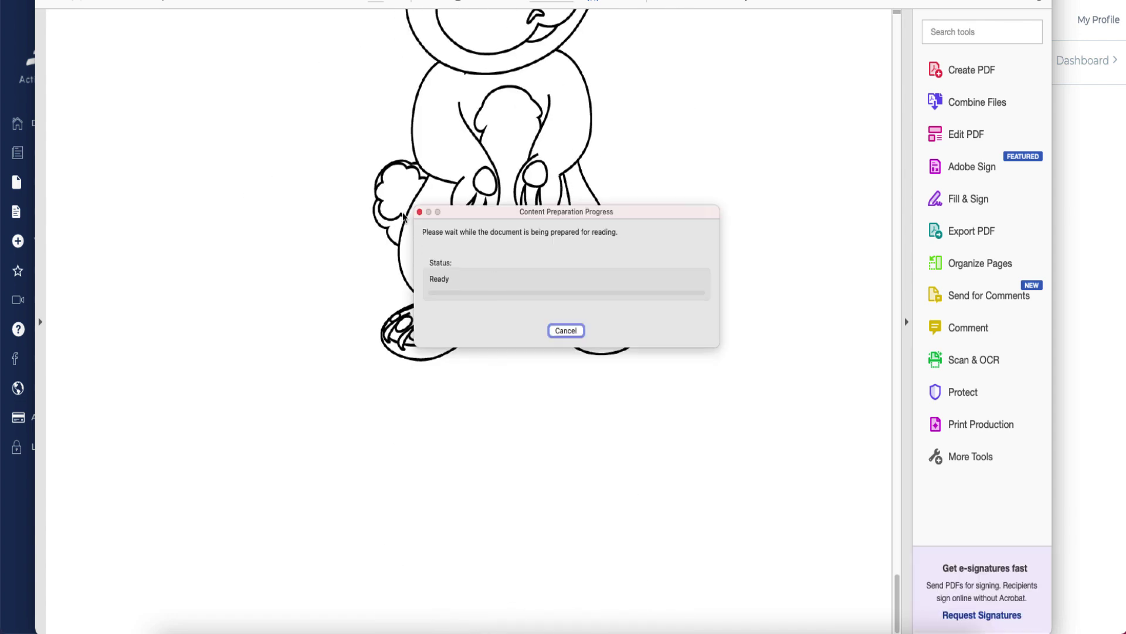
left_click(419, 212)
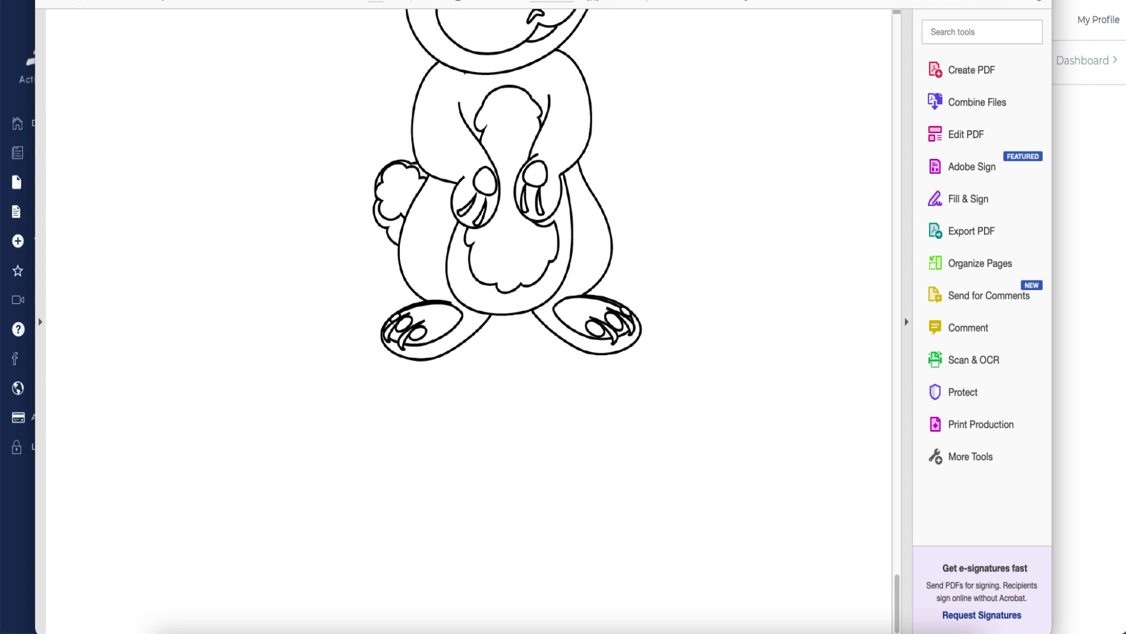
key("super+q")
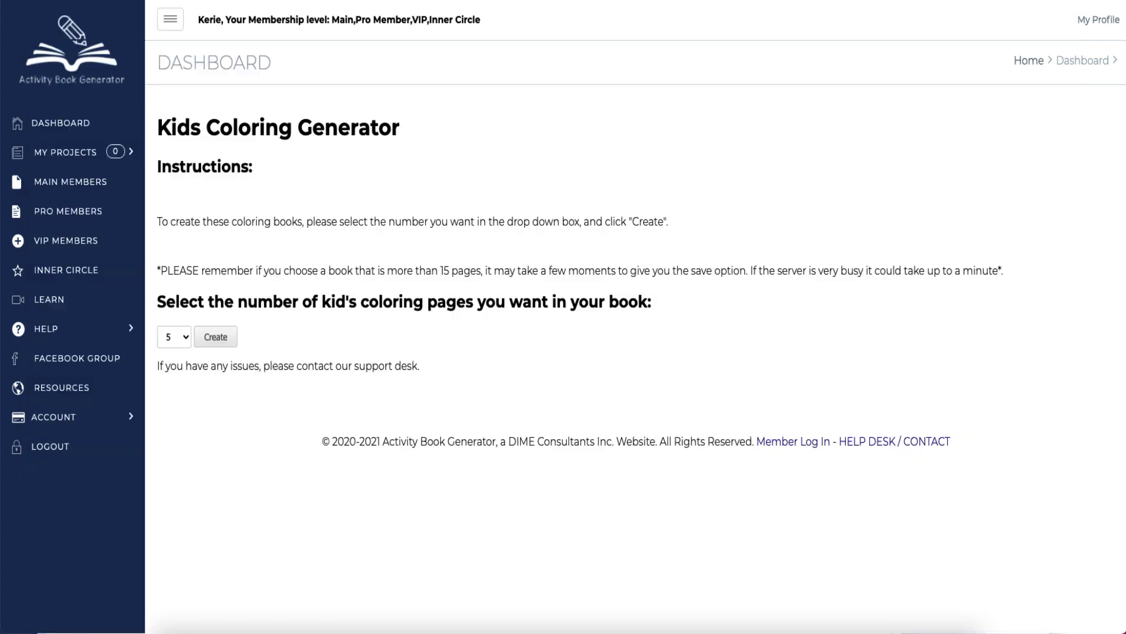
Start a new custom project and filter the image library to the Kids Colouring Fantasy category.
mouse_move(59, 155)
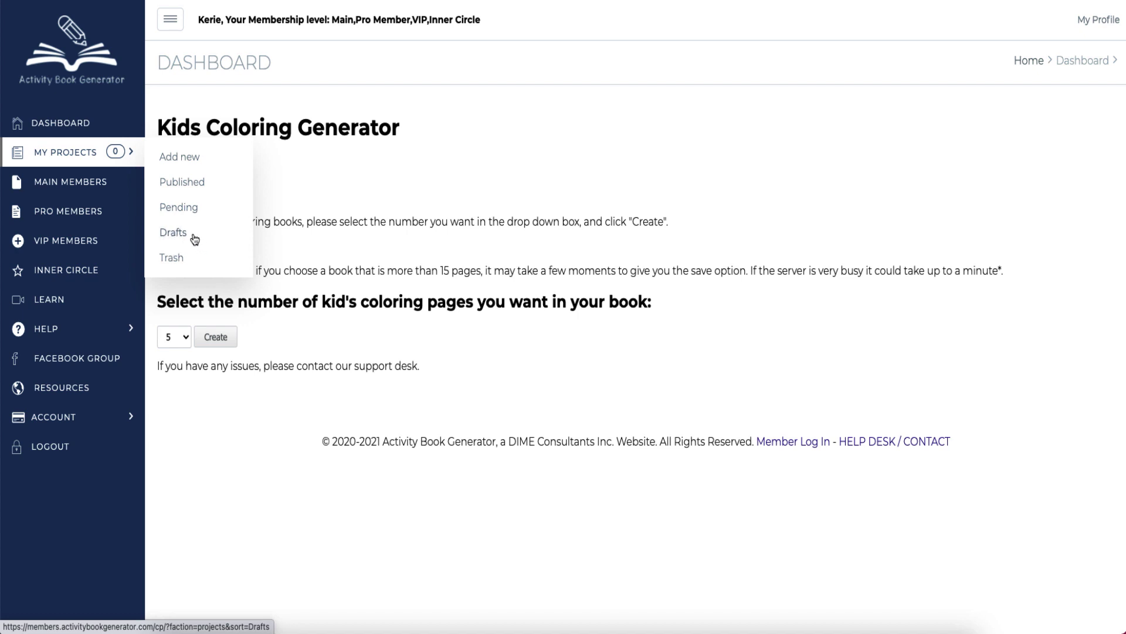
left_click(185, 161)
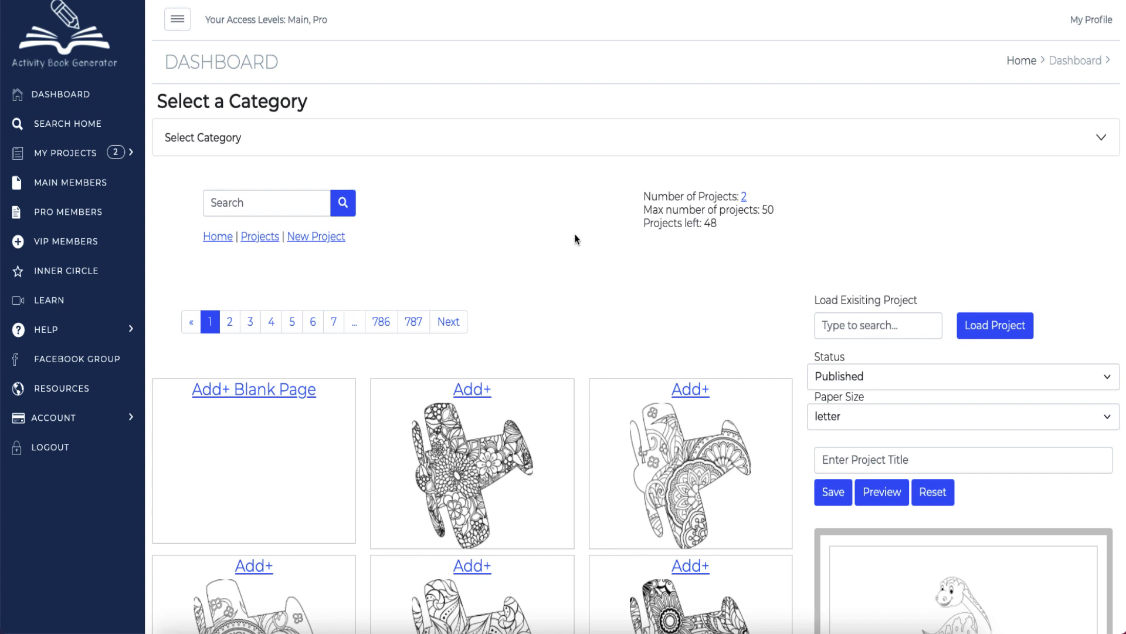
scroll(575, 239, "down", 1)
left_click(751, 115)
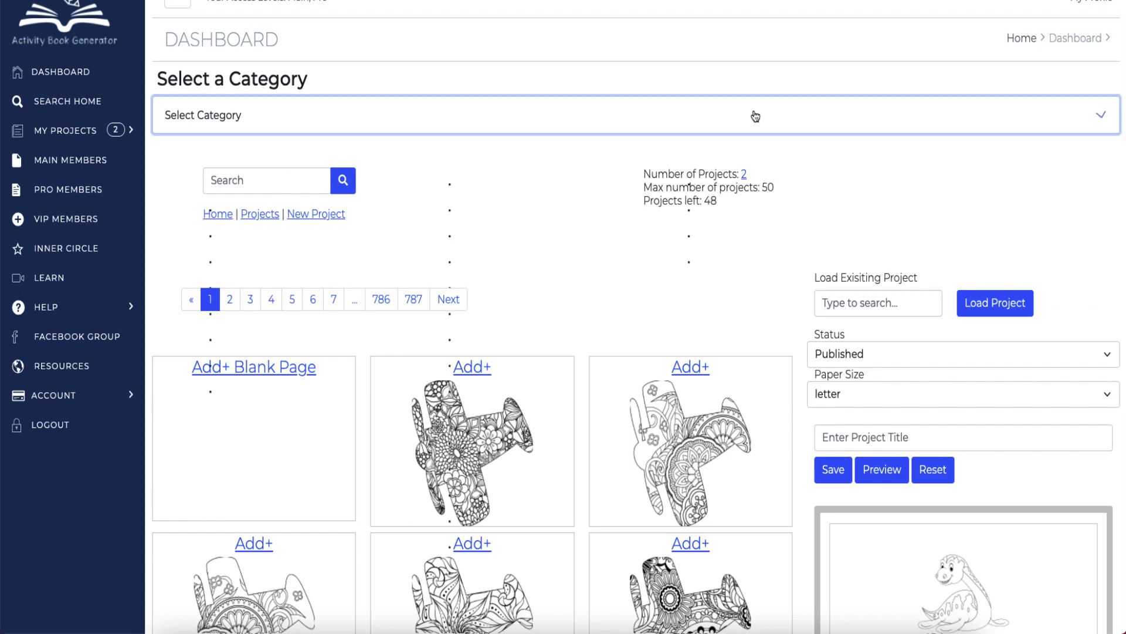
scroll(681, 252, "down", 3)
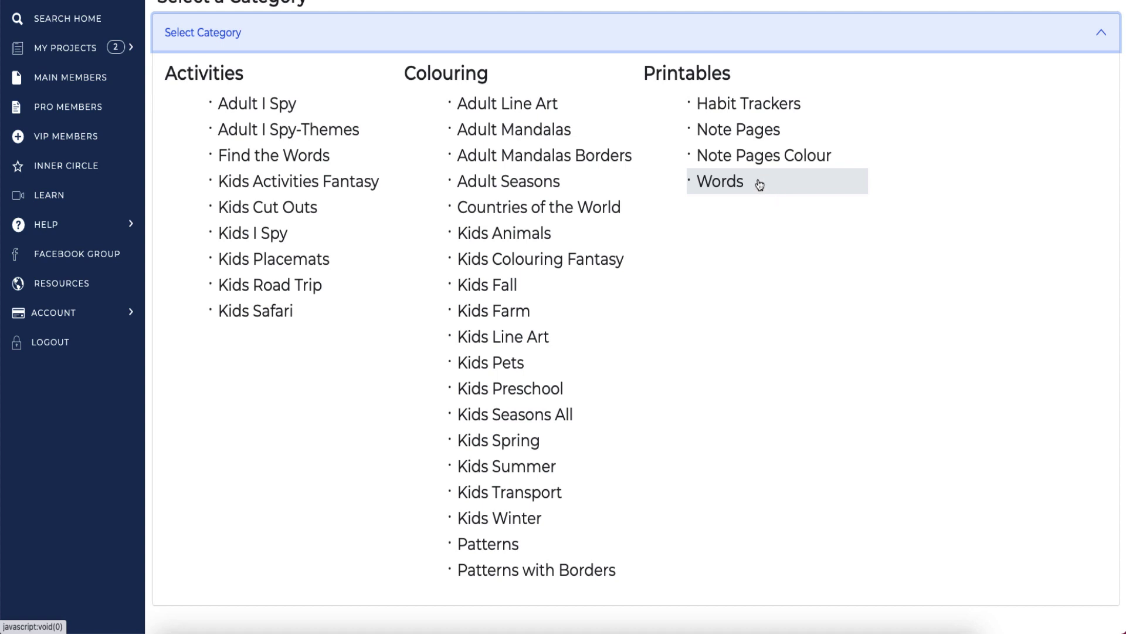
left_click(566, 264)
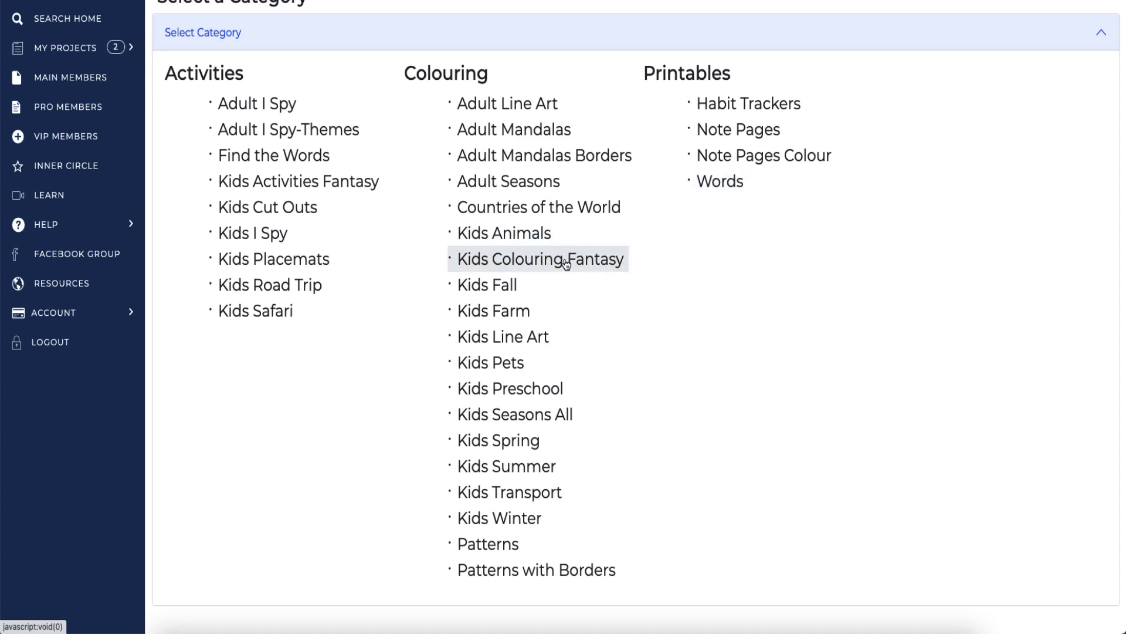
Examine the dinosaur images in the Kids Colouring Fantasy results and the order of the pages in the project.
scroll(672, 214, "down", 6)
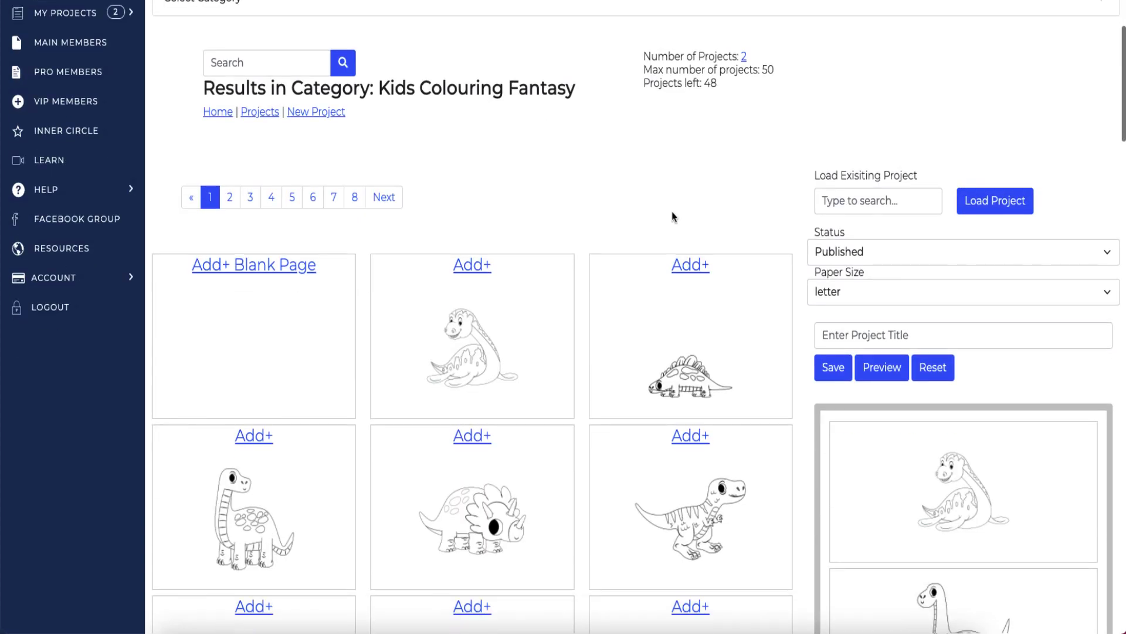
scroll(675, 217, "down", 9)
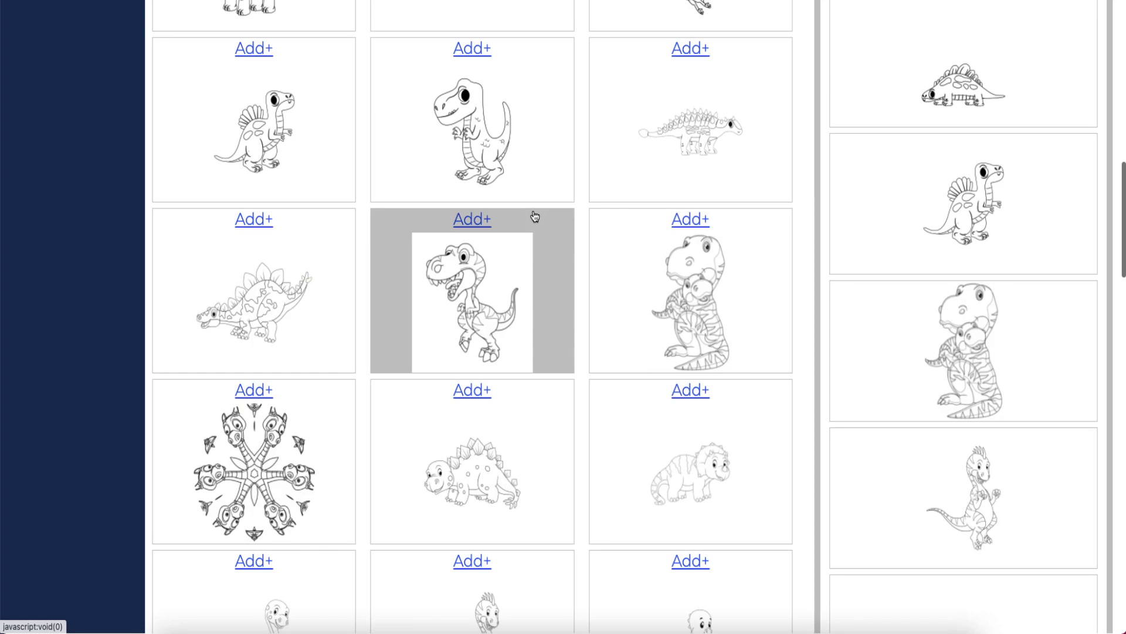
scroll(542, 218, "down", 3)
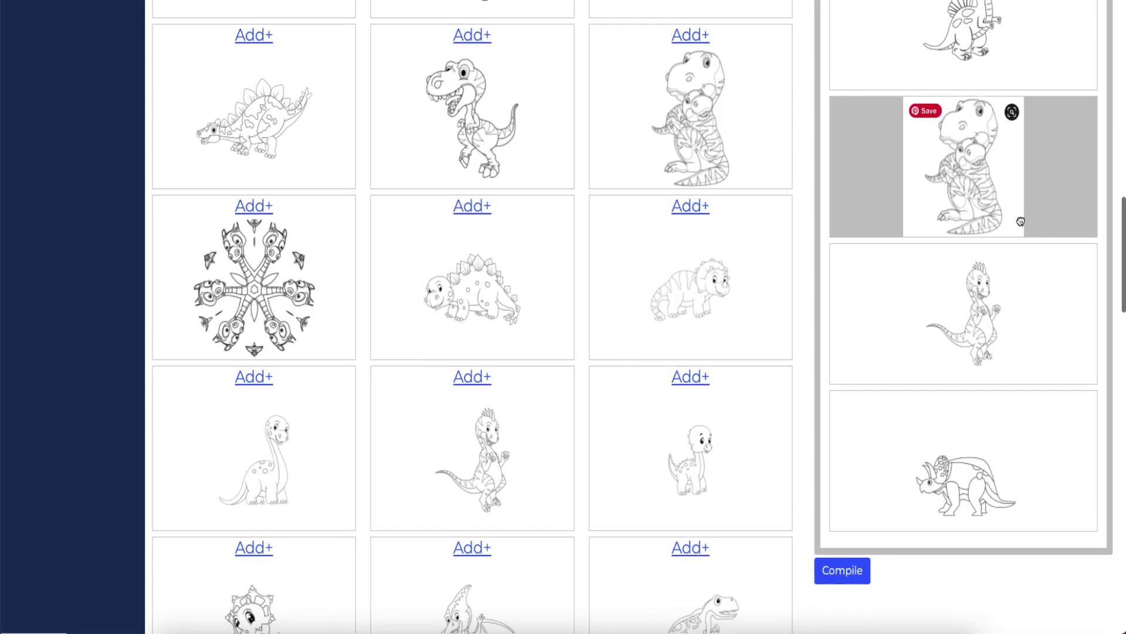
scroll(975, 240, "up", 8)
scroll(975, 241, "up", 6)
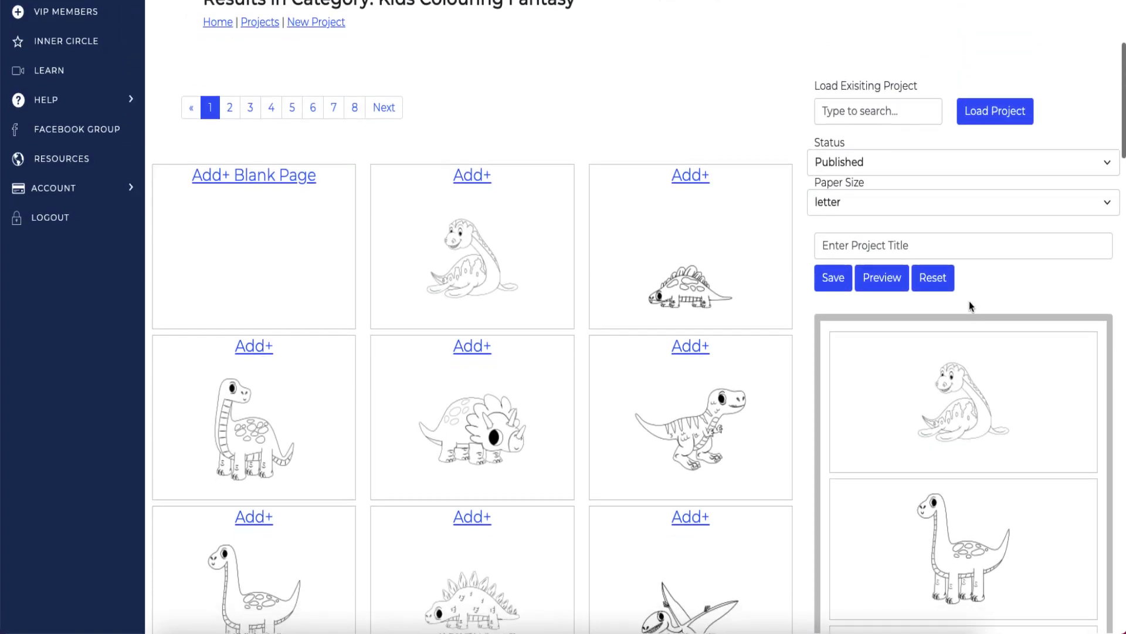
scroll(969, 301, "down", 1)
scroll(944, 305, "down", 3)
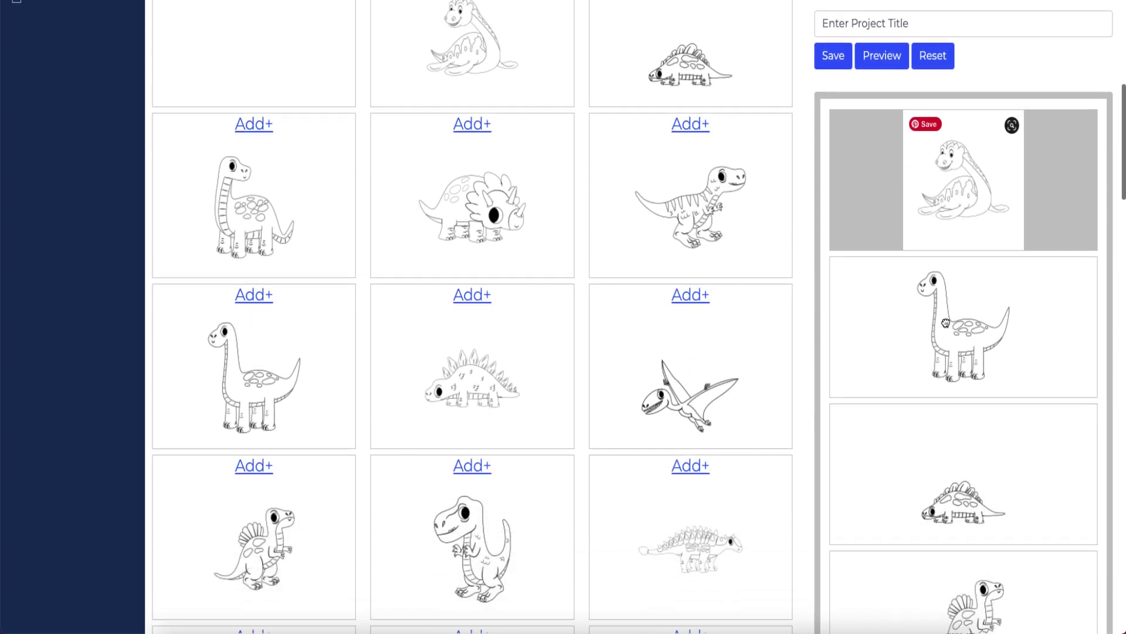
scroll(962, 237, "down", 1)
scroll(961, 237, "down", 8)
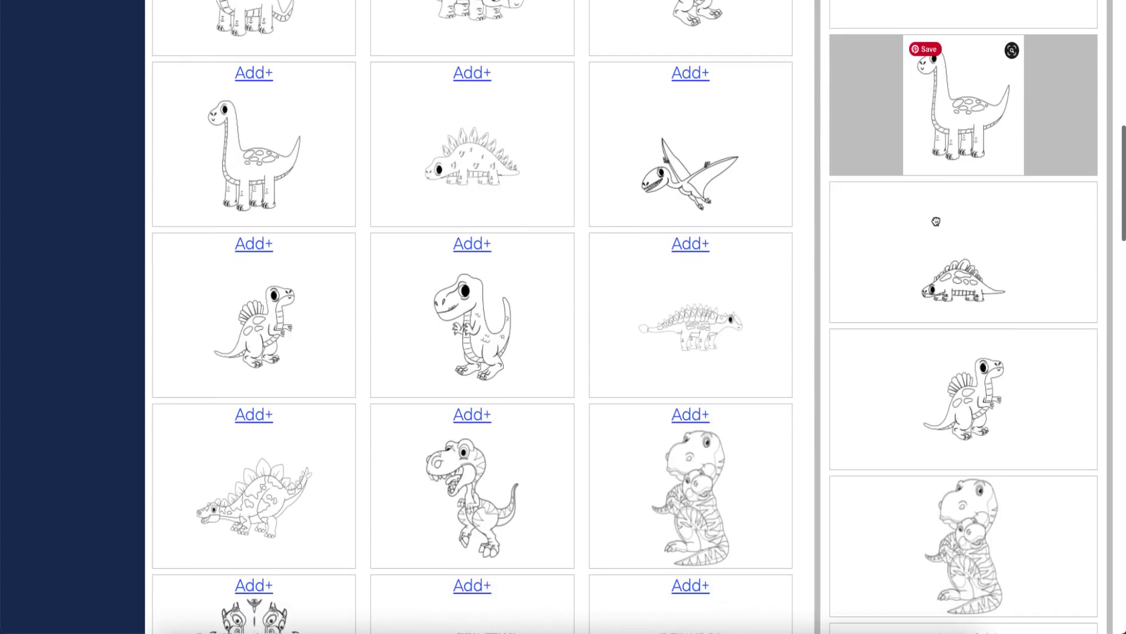
scroll(935, 220, "down", 2)
scroll(935, 220, "up", 11)
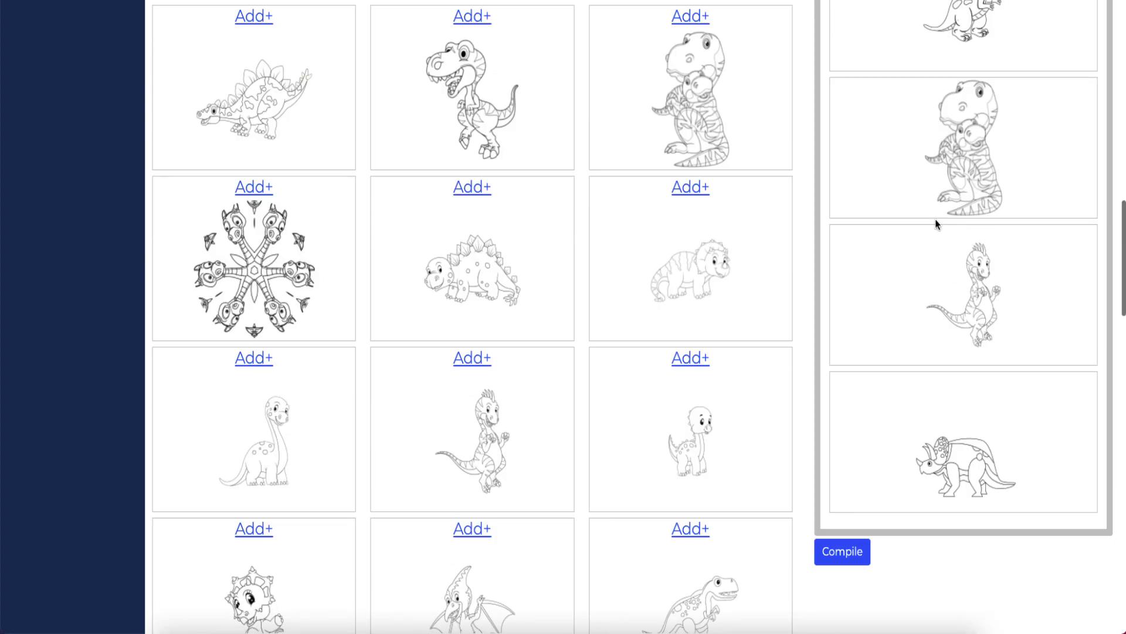
scroll(936, 221, "down", 8)
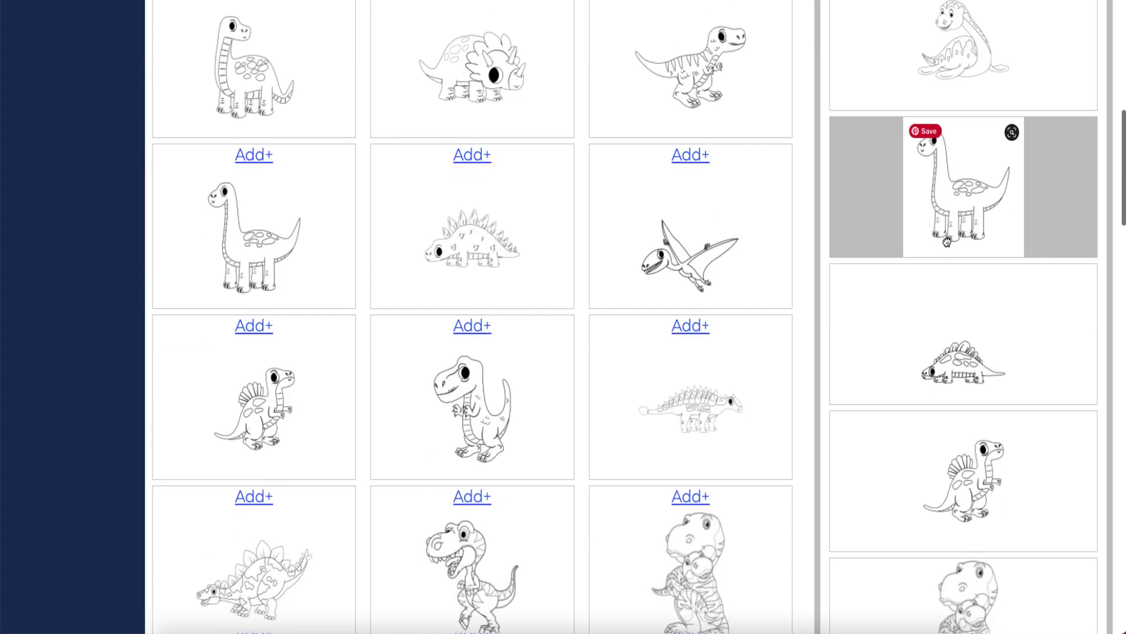
scroll(945, 246, "down", 10)
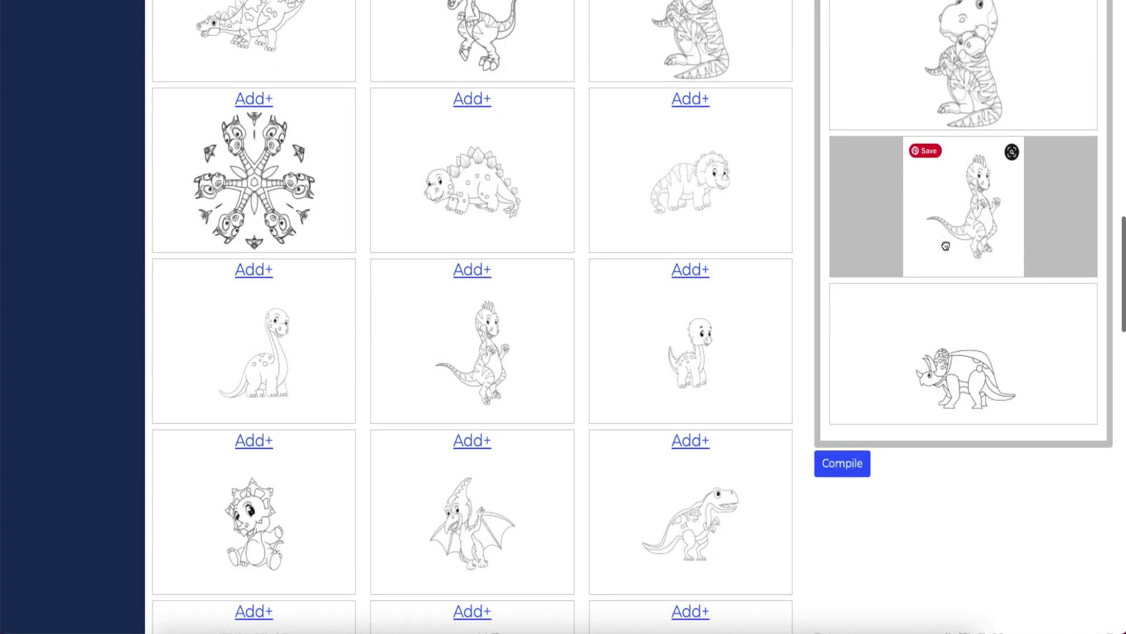
Add the spotted T-rex standing in profile, beside the winged pterodactyl image, to the end of the project's pages.
scroll(945, 246, "down", 1)
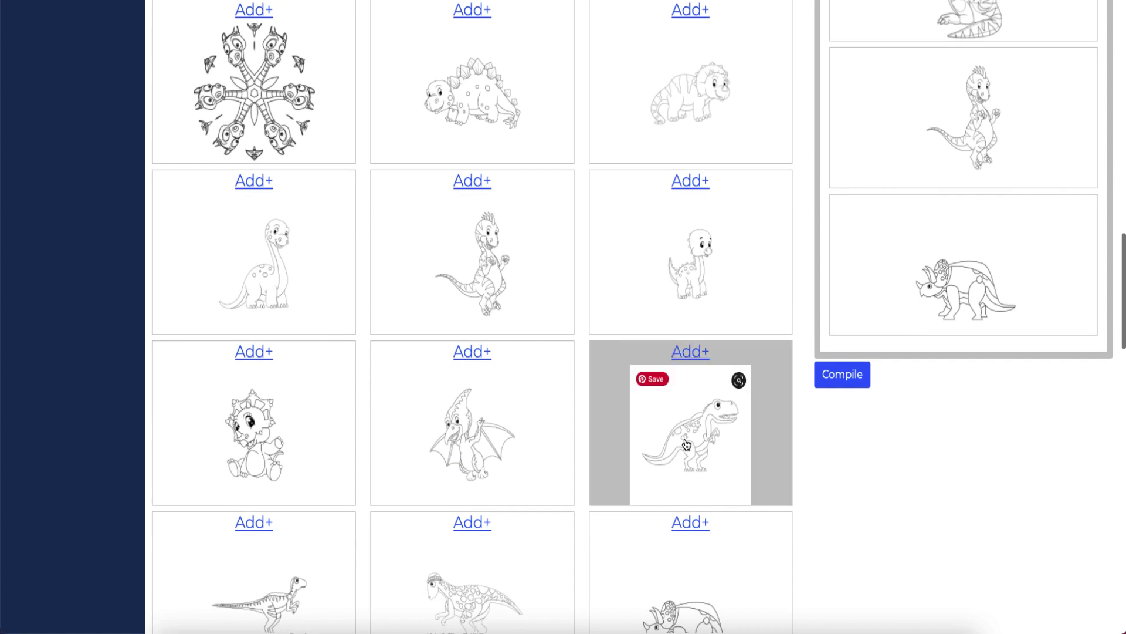
left_click(691, 352)
scroll(656, 401, "down", 7)
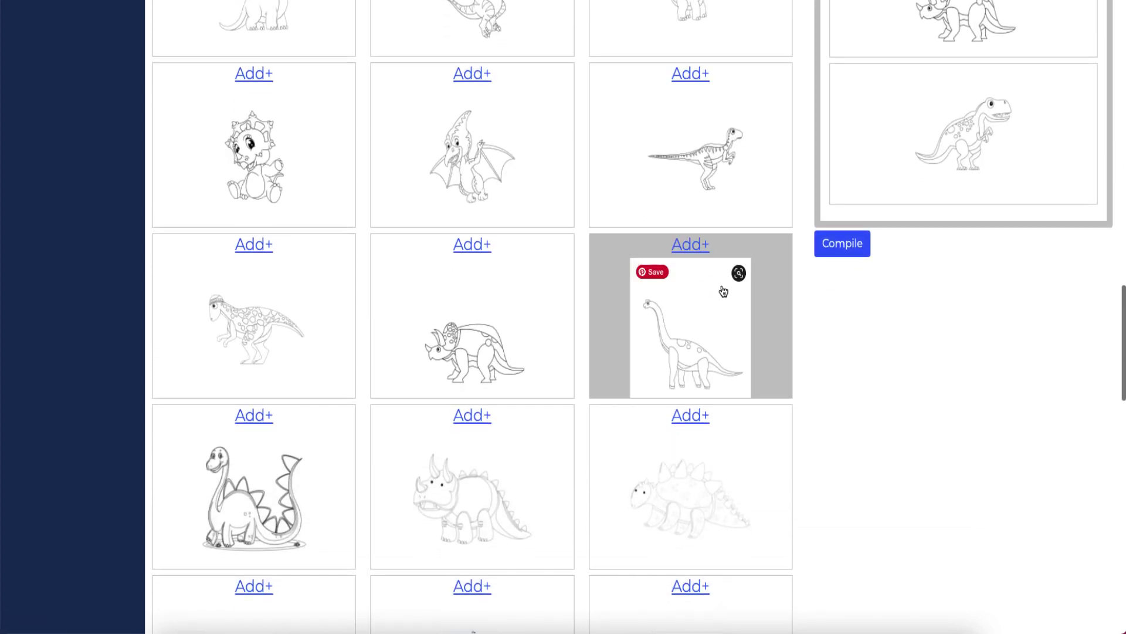
Add the spotted long-necked dinosaur and the faintly outlined stegosaurus to the end of the project's pages.
left_click(680, 250)
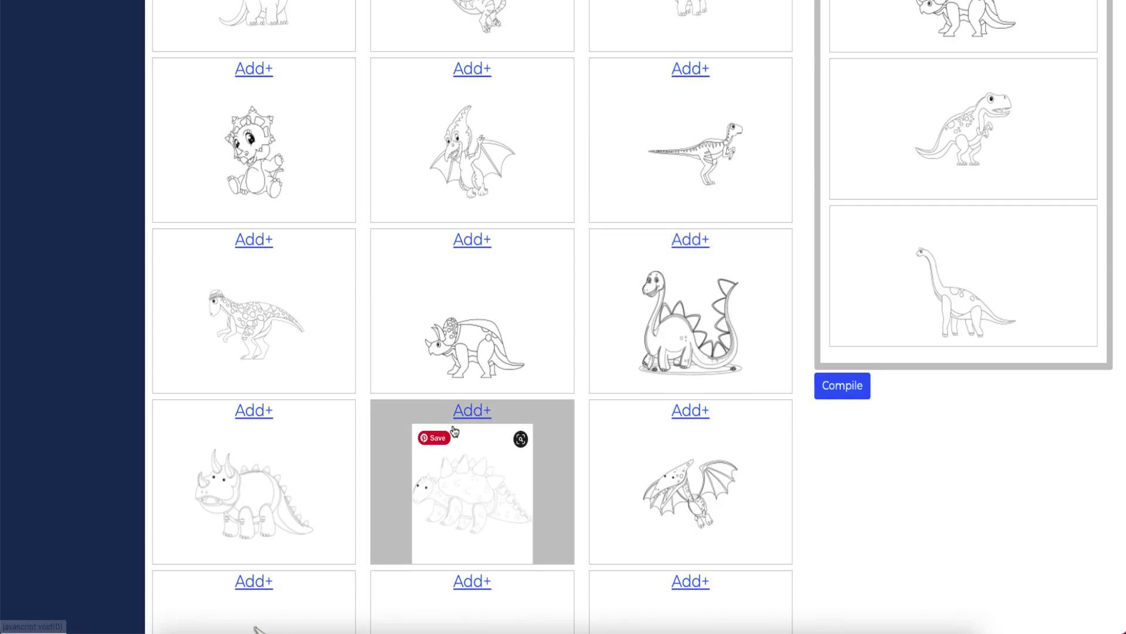
left_click(476, 414)
Set the project's paper size to 8.5x11.
scroll(1026, 226, "up", 20)
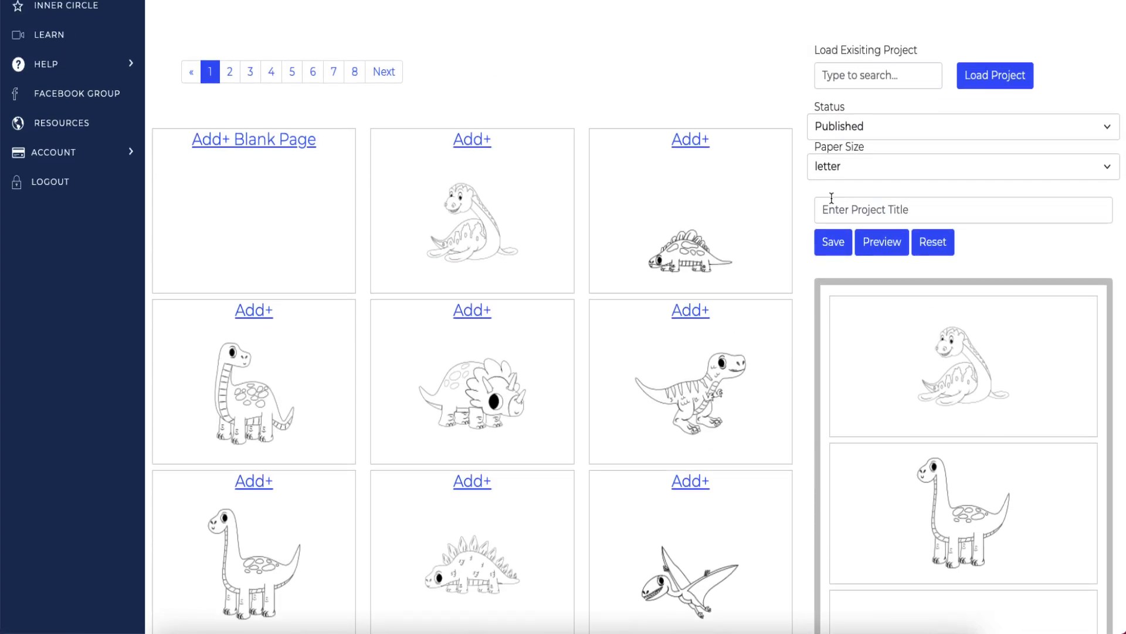
left_click(928, 160)
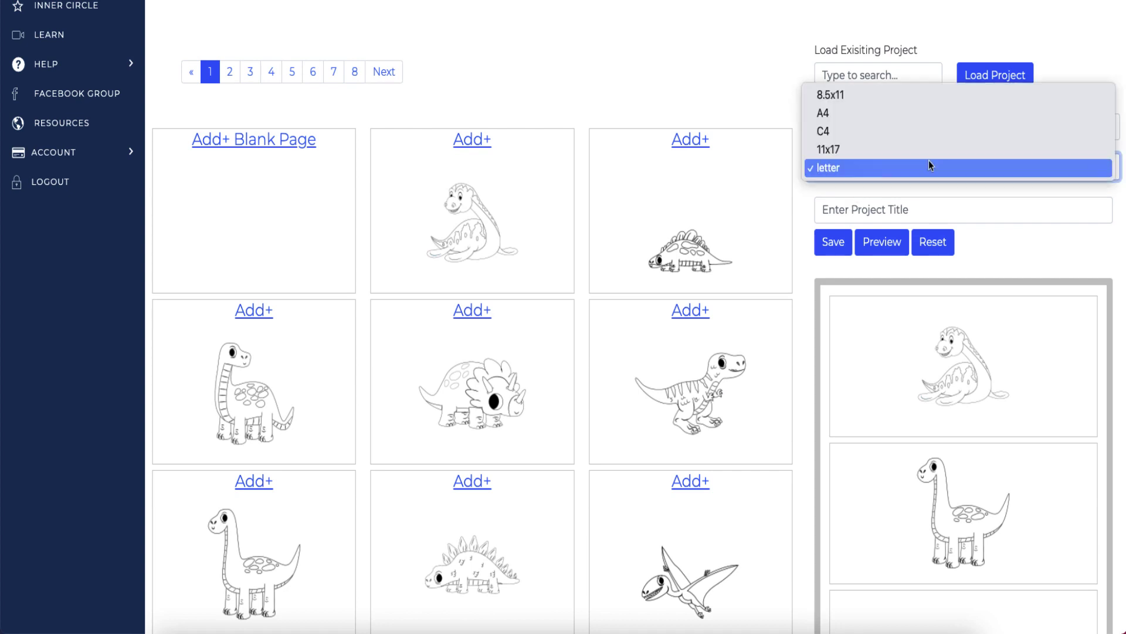
left_click(924, 95)
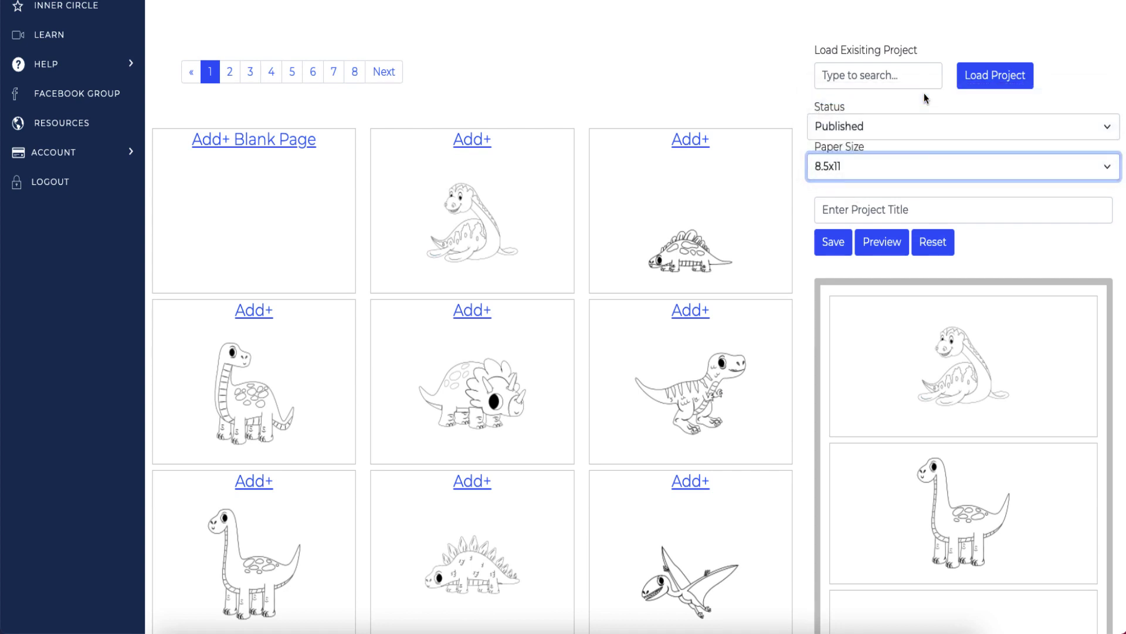
Check the available project statuses and the list of existing projects that can be loaded, keeping the current choices.
left_click(907, 127)
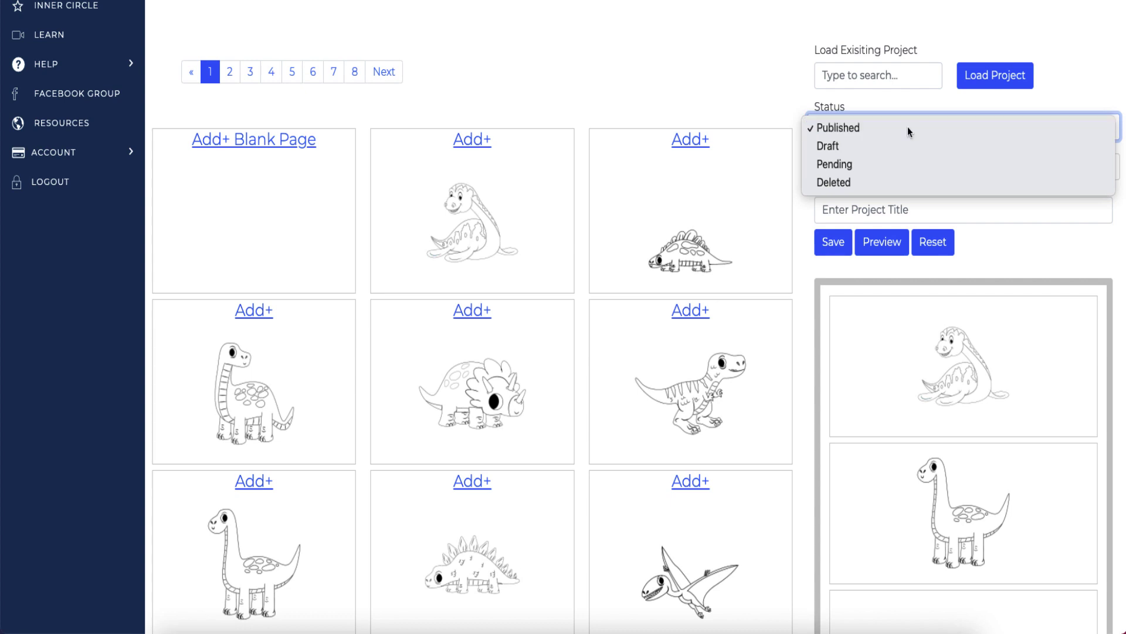
left_click(907, 127)
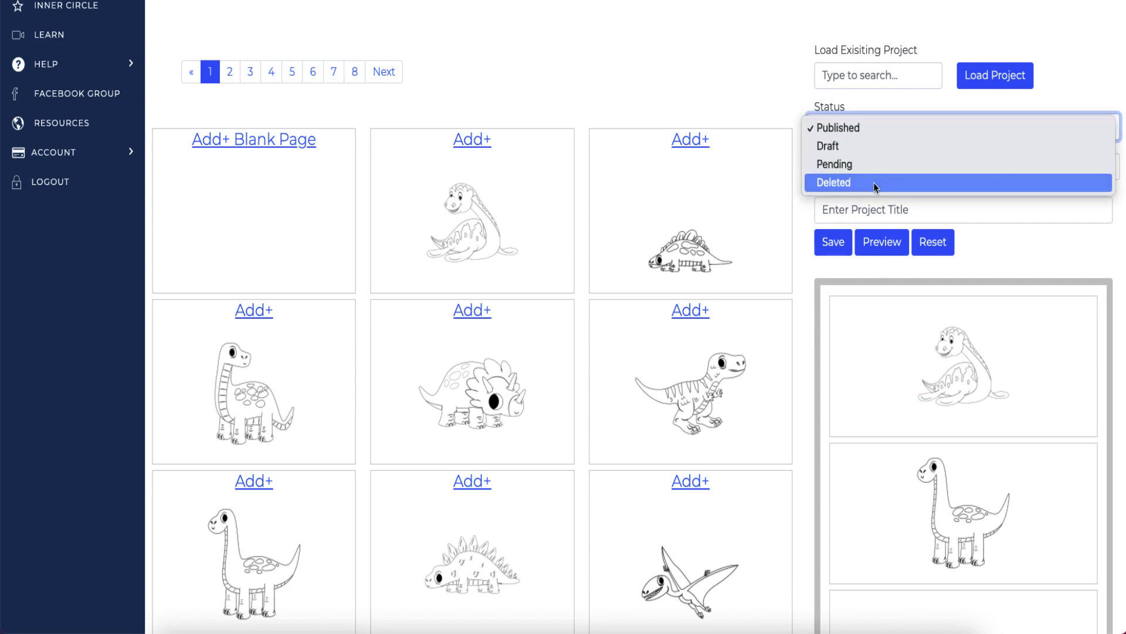
left_click(938, 33)
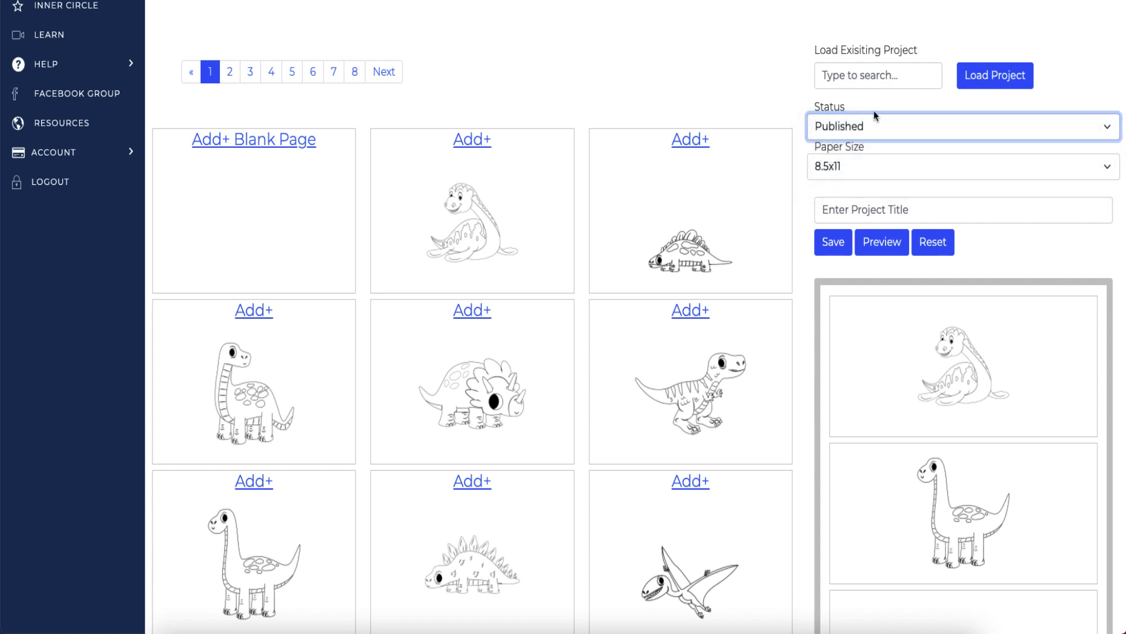
left_click(931, 77)
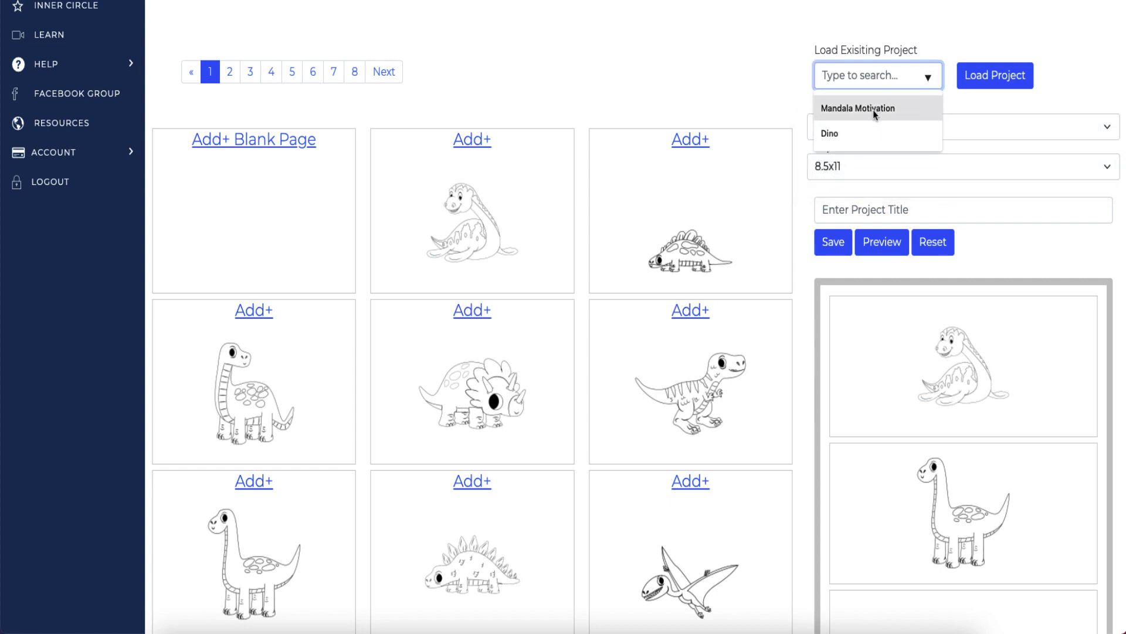
left_click(899, 36)
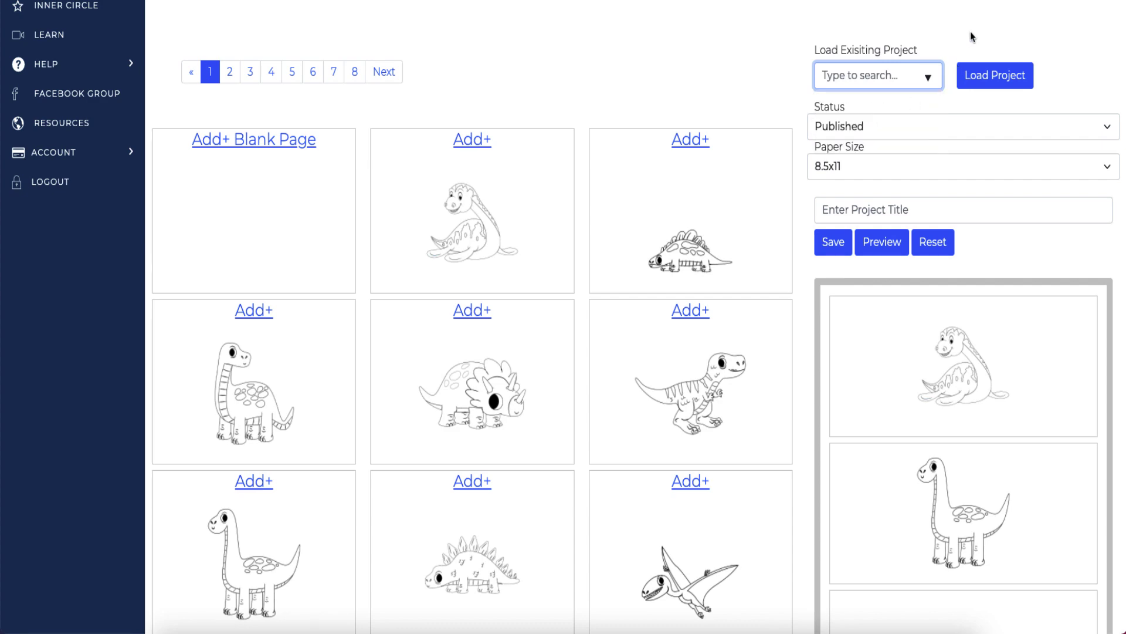
Compile the dinosaur project into a PDF.
scroll(952, 244, "down", 10)
scroll(952, 244, "down", 10)
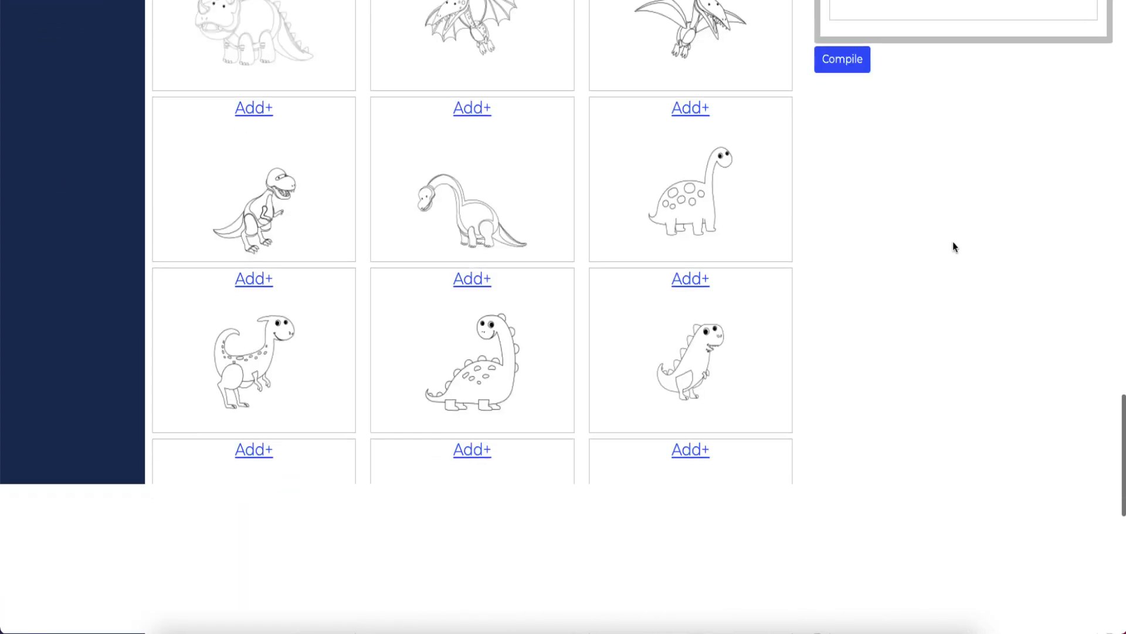
left_click(847, 65)
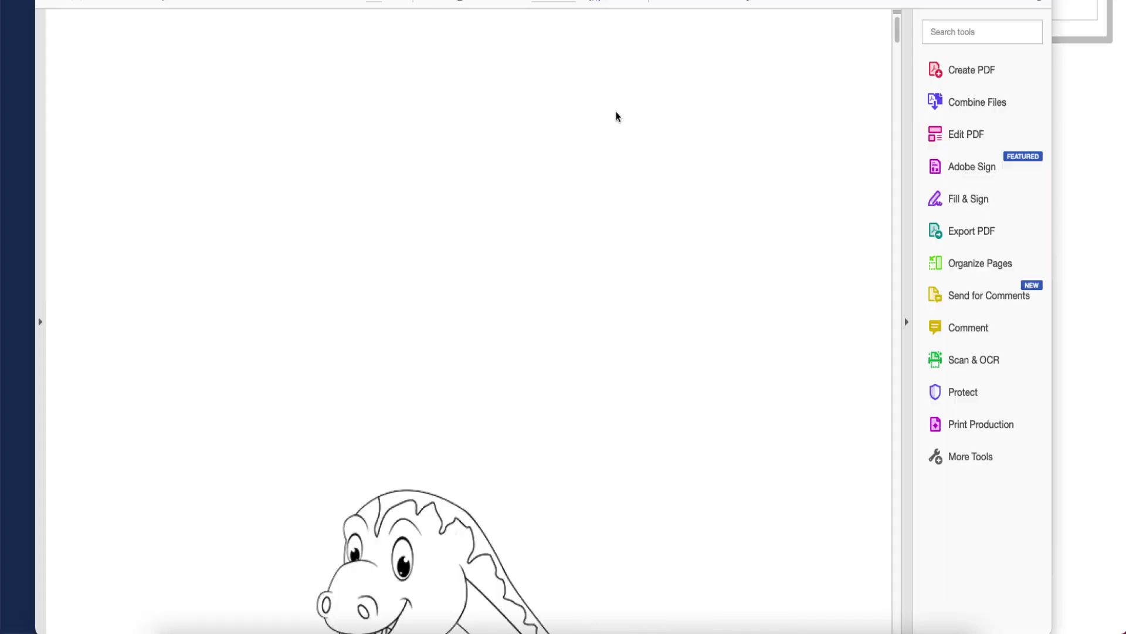
Review the first dinosaur pages of the compiled PDF and how the images are placed on them.
scroll(656, 169, "down", 10)
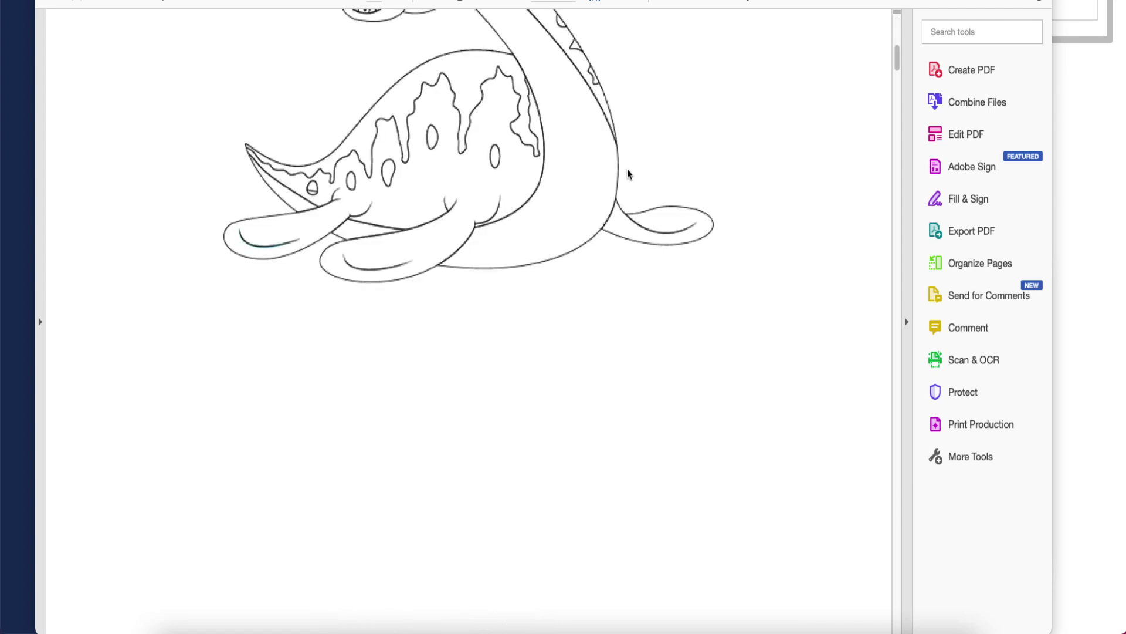
scroll(626, 170, "up", 2)
scroll(627, 174, "down", 10)
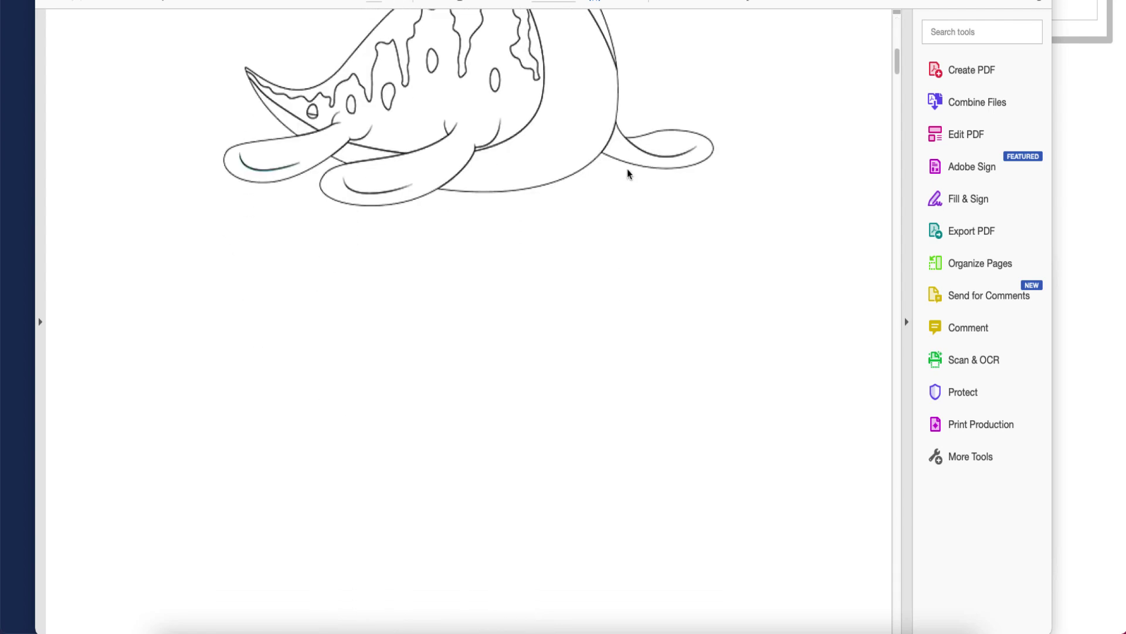
scroll(628, 173, "down", 10)
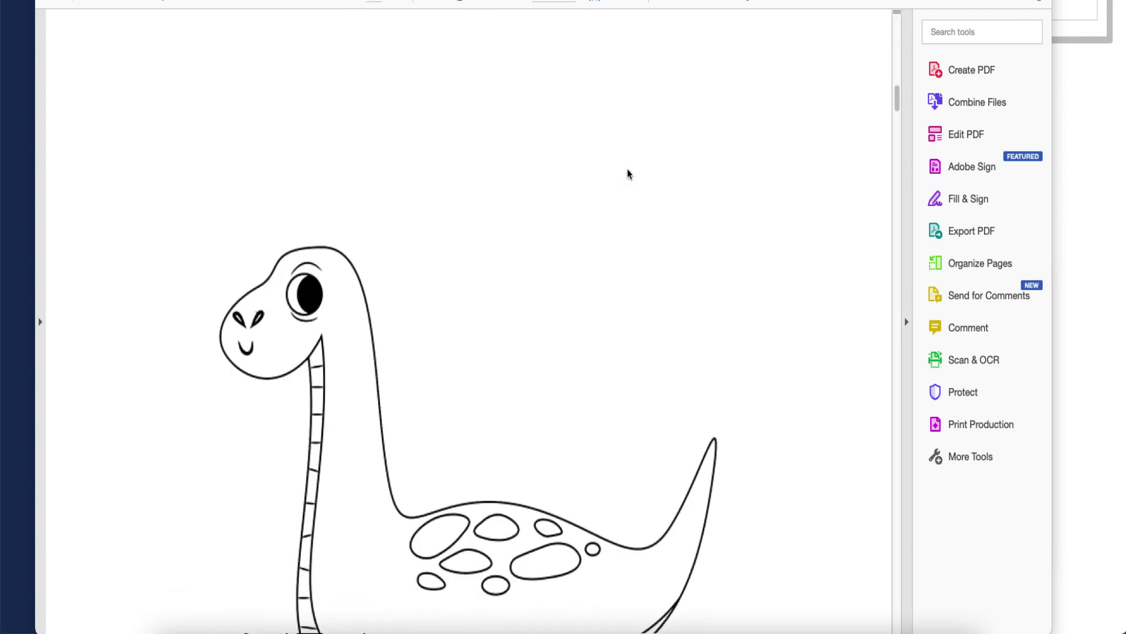
scroll(628, 174, "down", 10)
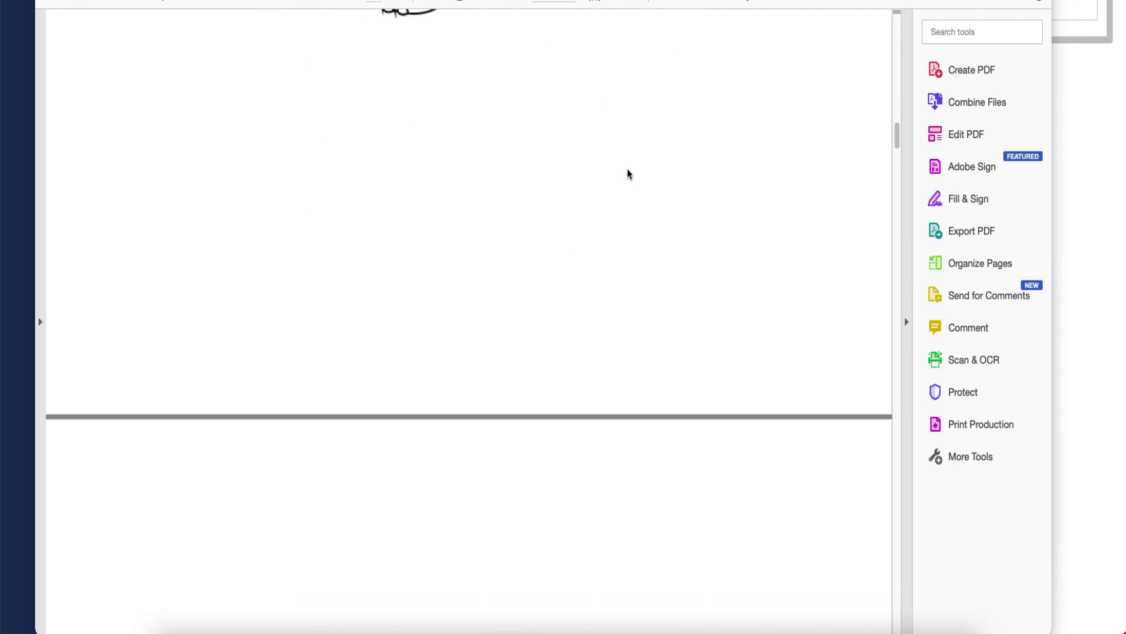
Switch to Canva and start creating a design by importing a PDF.
left_click(1068, 117)
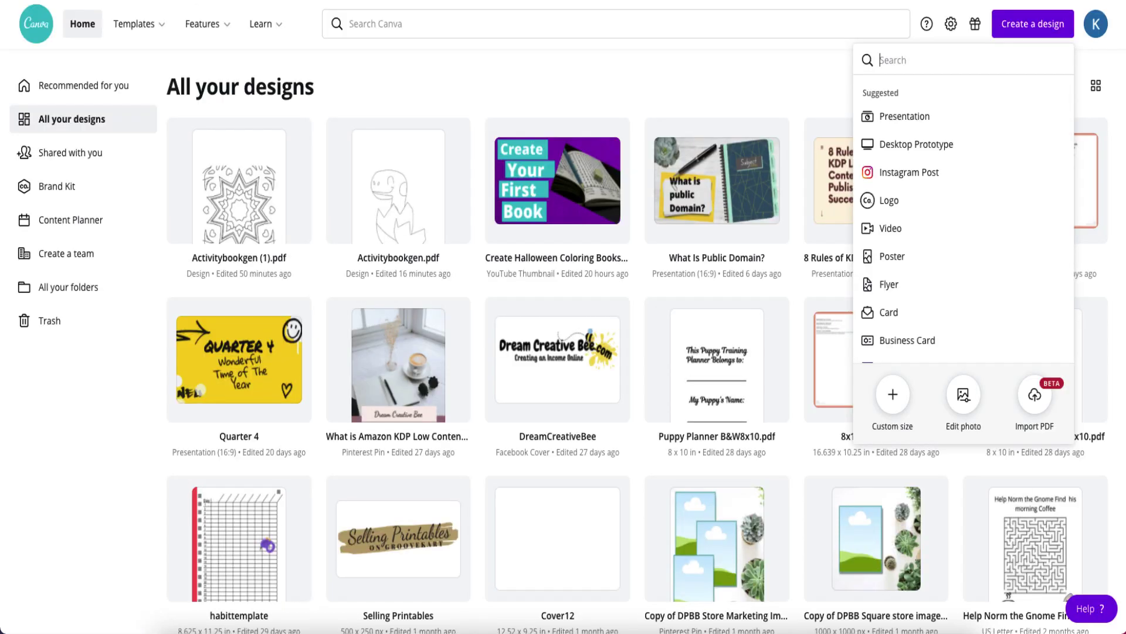
left_click(1034, 410)
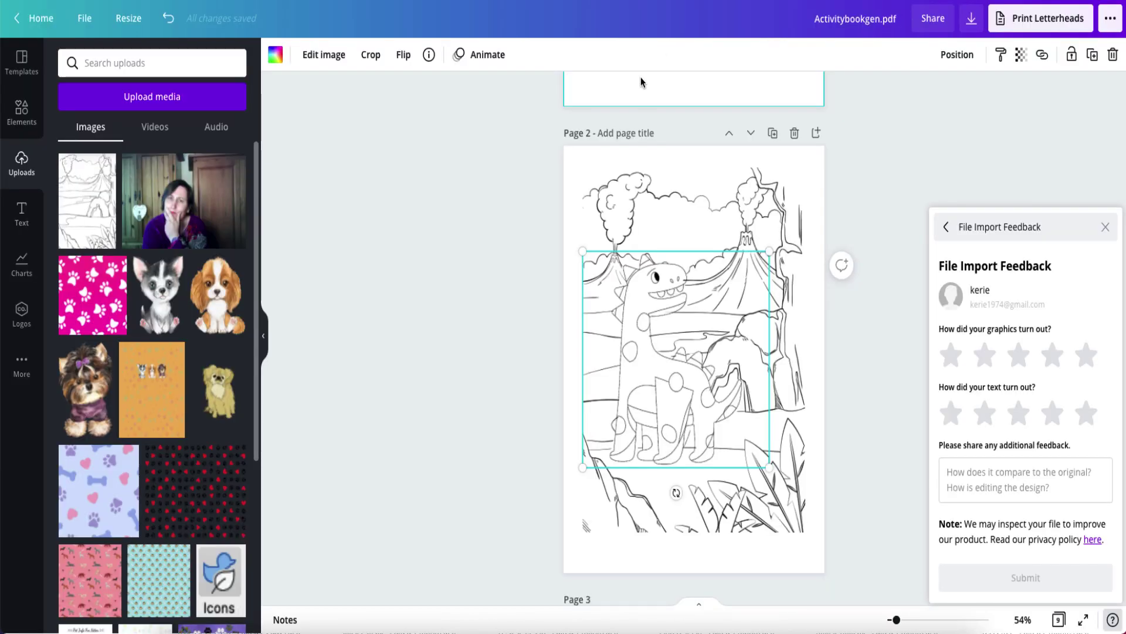
On page 2 of the Activitybookgen.pdf design, move the spotted dinosaur slightly right and down over the volcano background.
scroll(667, 147, "up", 5)
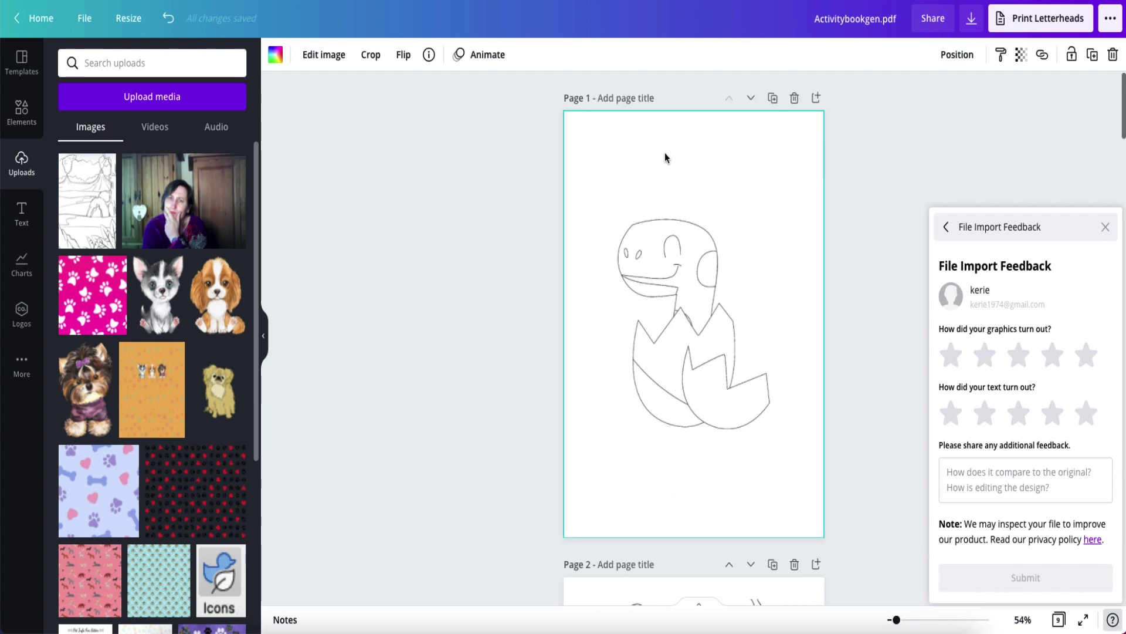
scroll(665, 153, "down", 3)
scroll(664, 152, "down", 15)
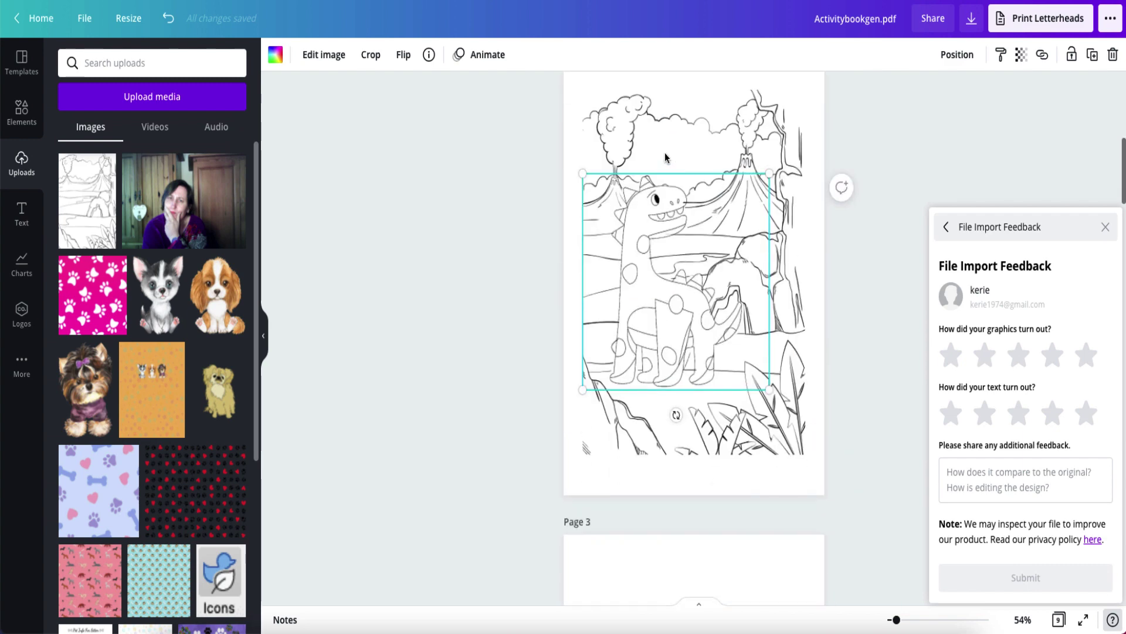
scroll(657, 206, "up", 10)
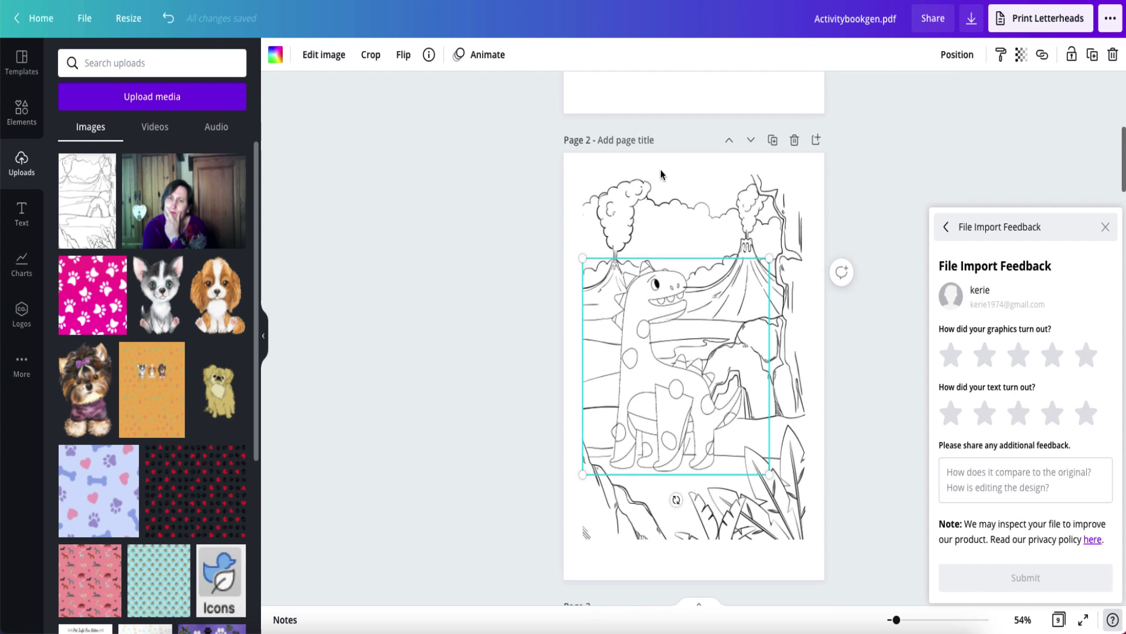
left_click(646, 213)
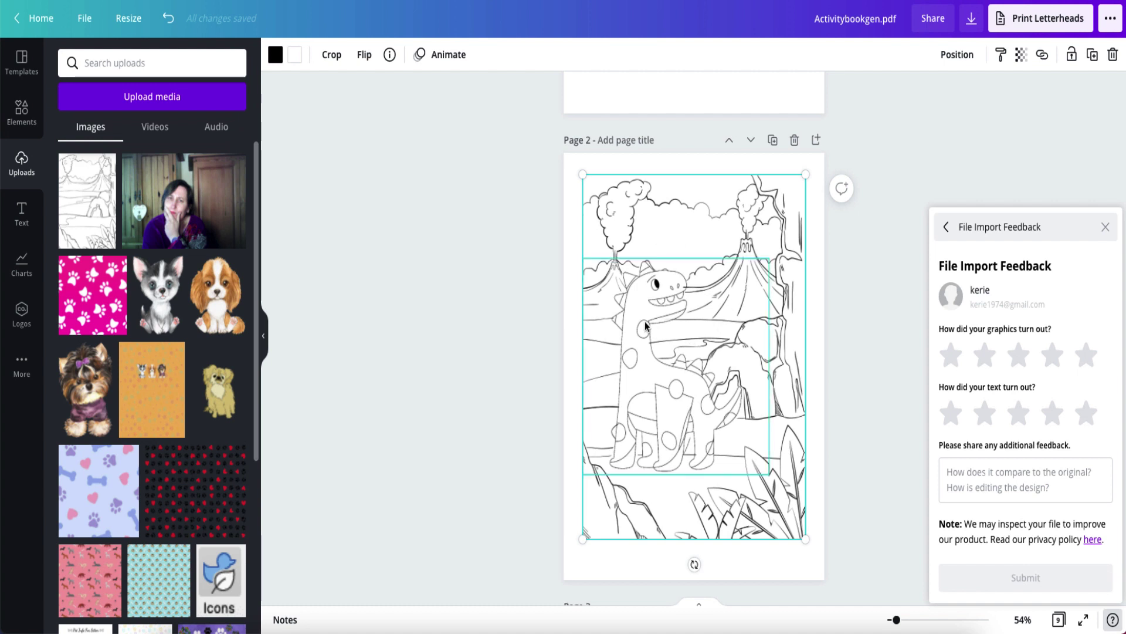
mouse_move(644, 306)
left_mouse_down()
mouse_move(698, 311)
mouse_move(657, 317)
left_mouse_up()
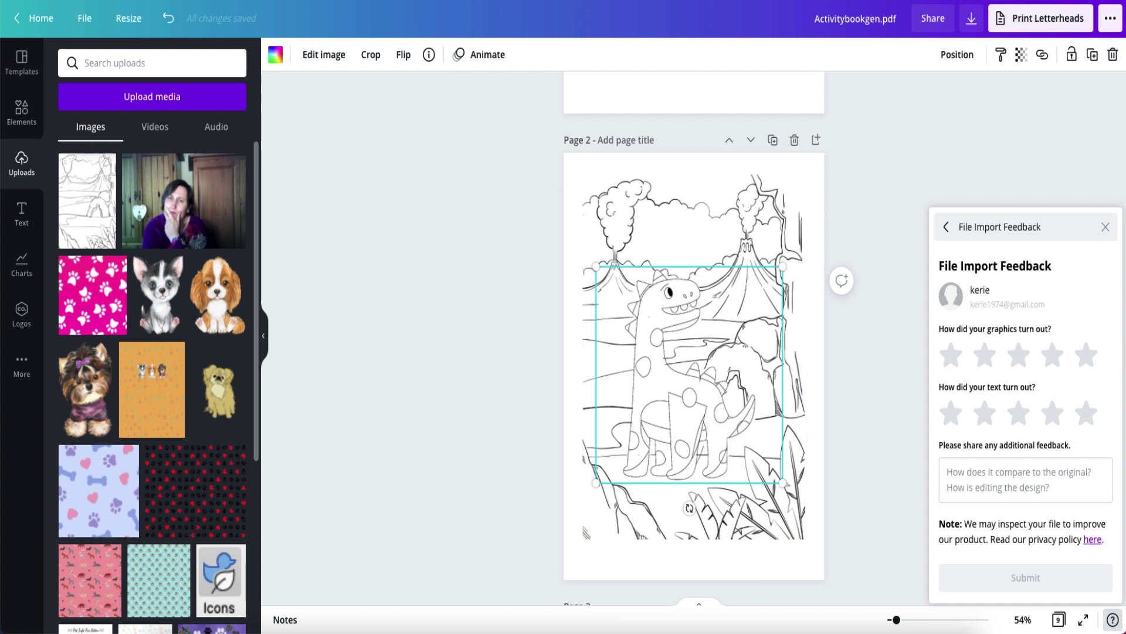
Look through the dinosaur pages that follow page 2 in the imported design.
scroll(666, 279, "down", 2)
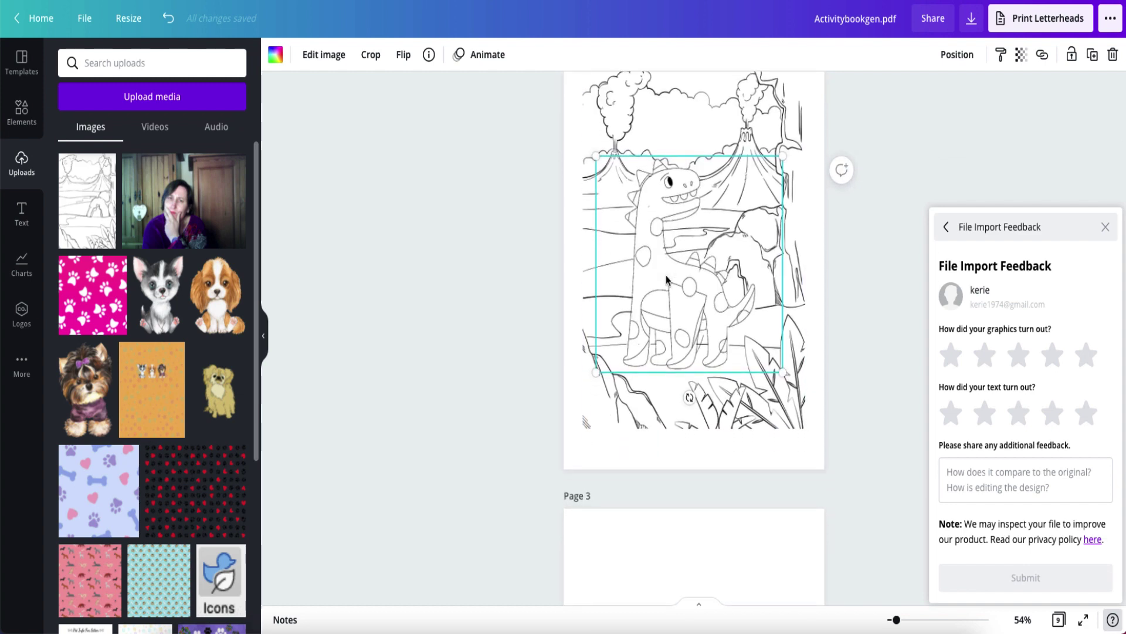
scroll(667, 279, "down", 2)
scroll(667, 280, "down", 6)
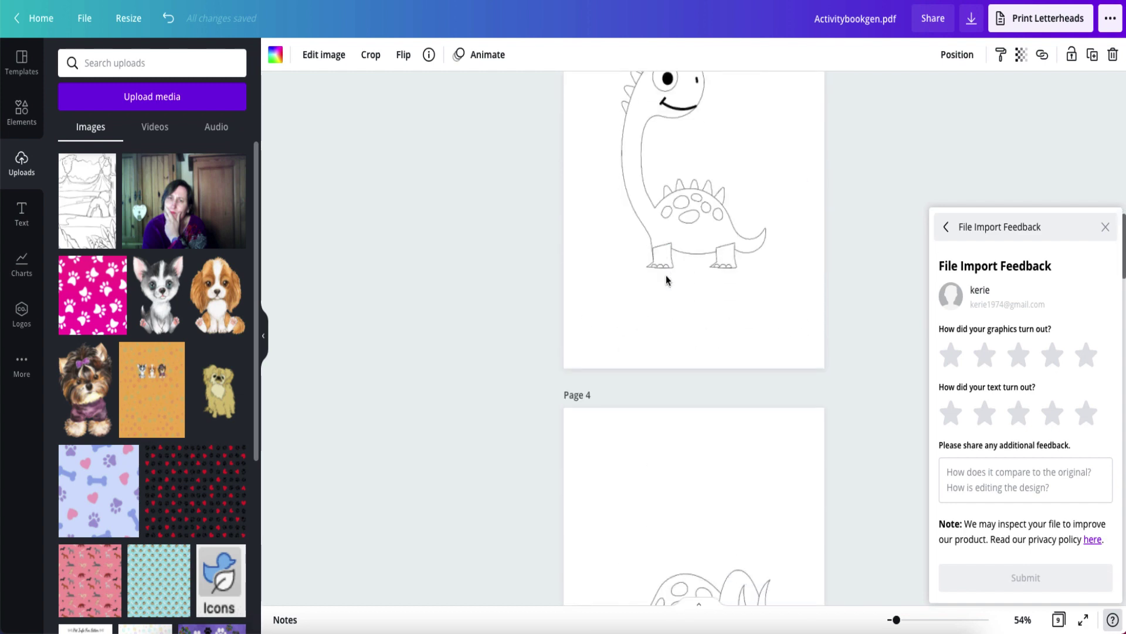
scroll(667, 275, "down", 10)
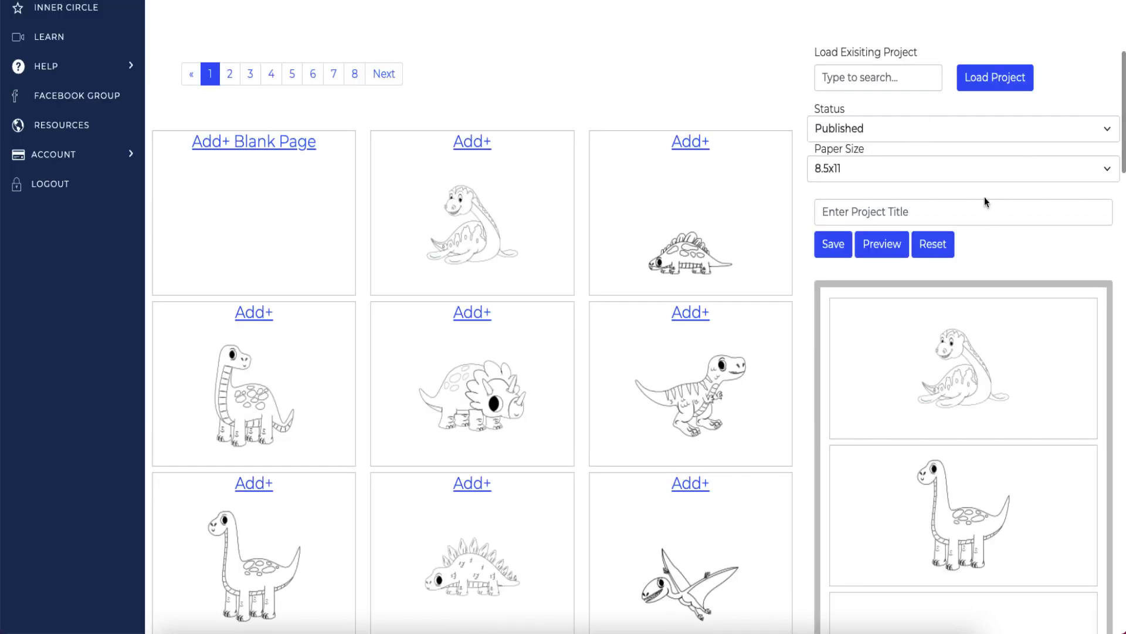
Switch back to Activity Book Generator and reset the project, clearing out all its current images.
left_click(932, 245)
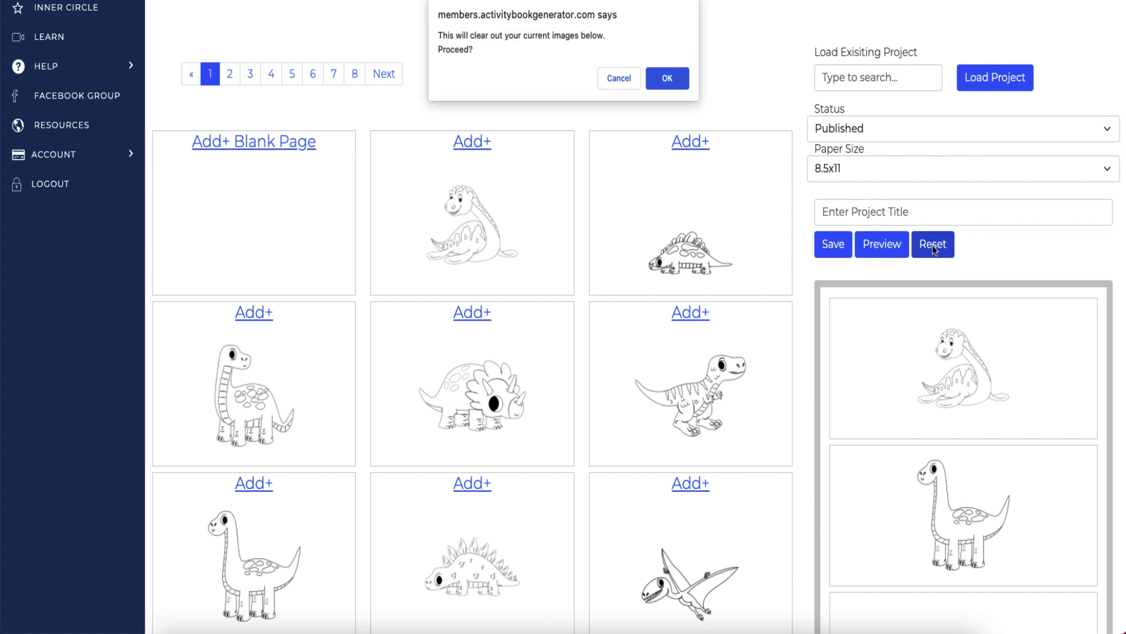
left_click(668, 78)
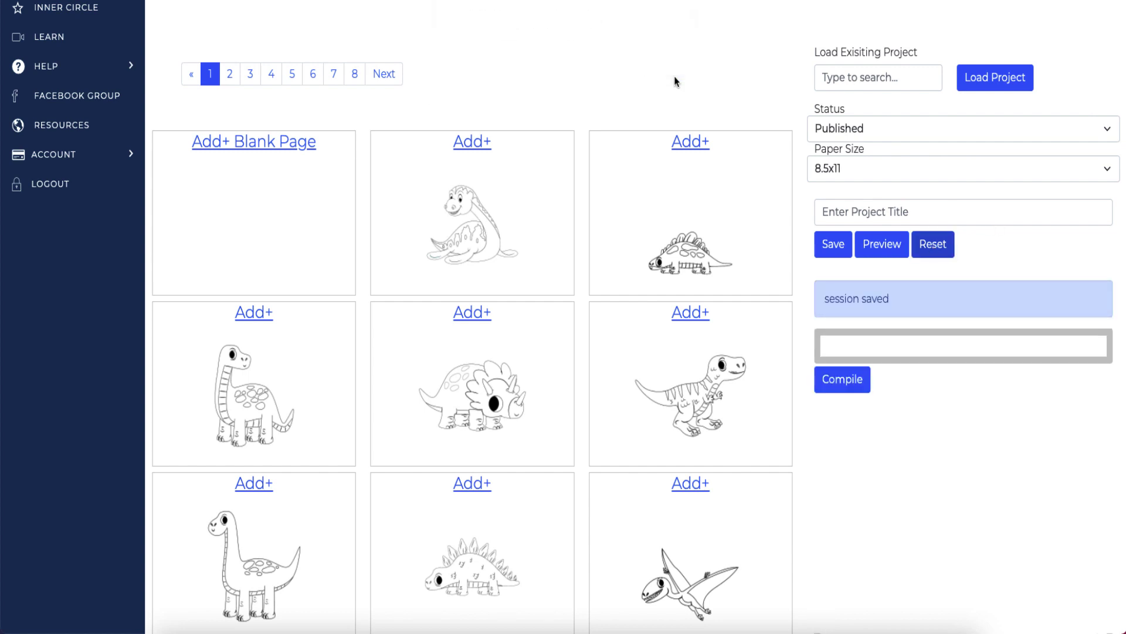
Load the existing project Mandala Motivation and look over its mandala pages.
left_click(928, 81)
left_click(878, 109)
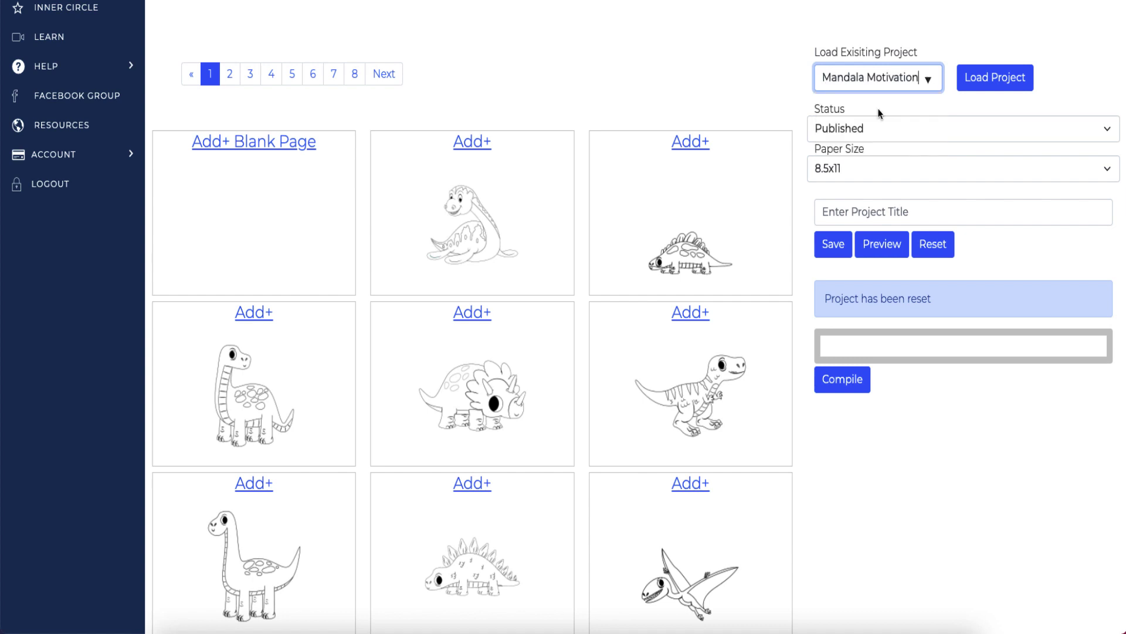
left_click(1003, 79)
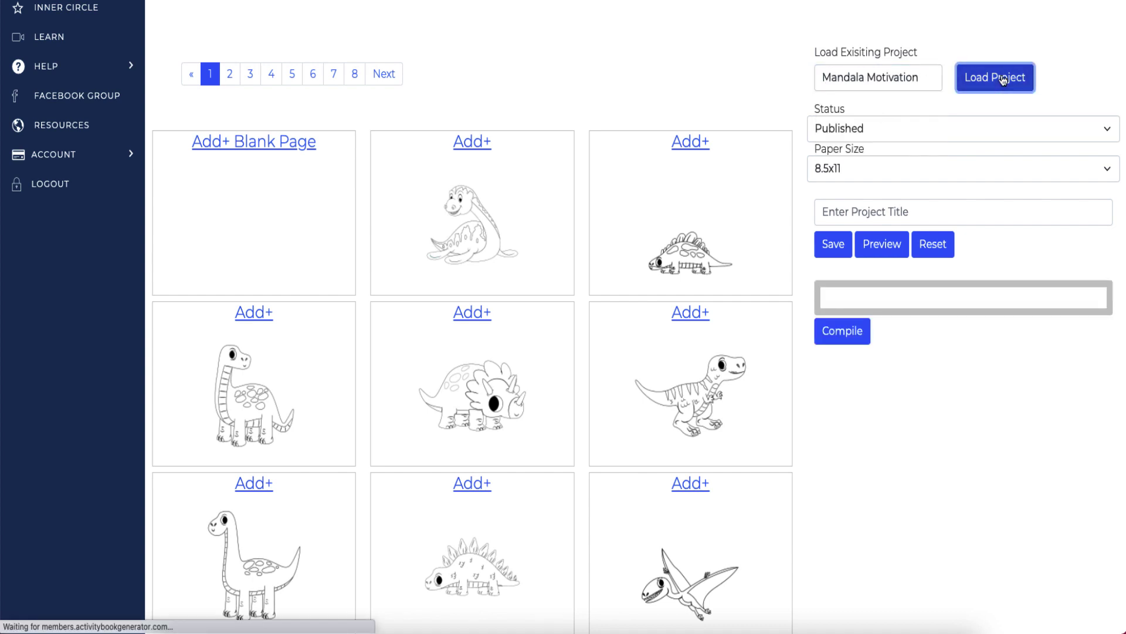
scroll(950, 235, "down", 10)
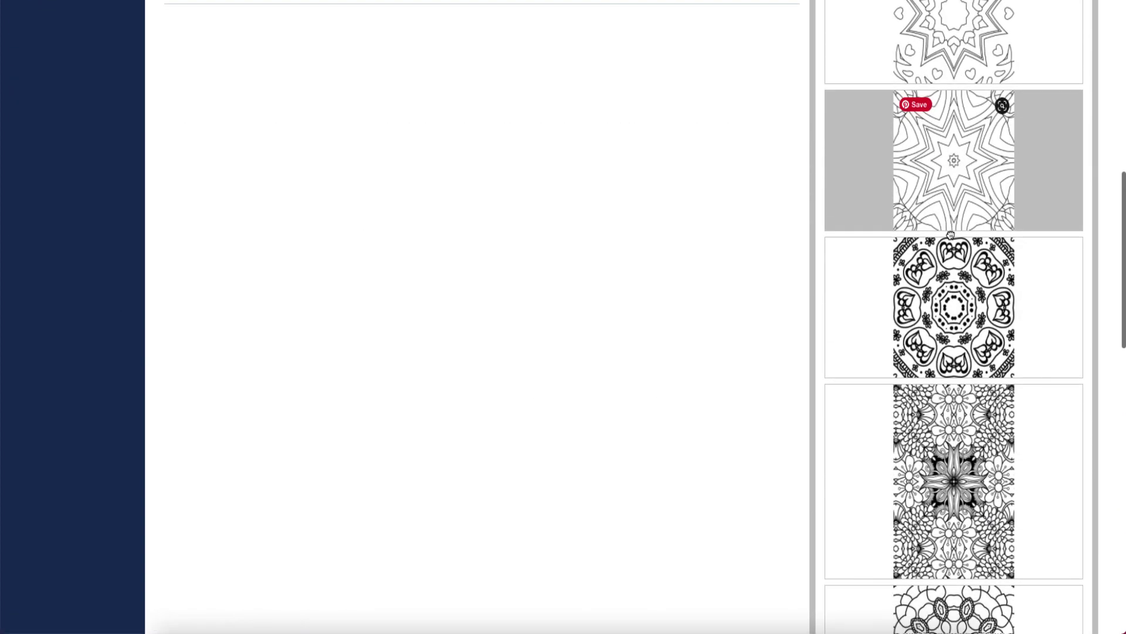
scroll(951, 235, "down", 7)
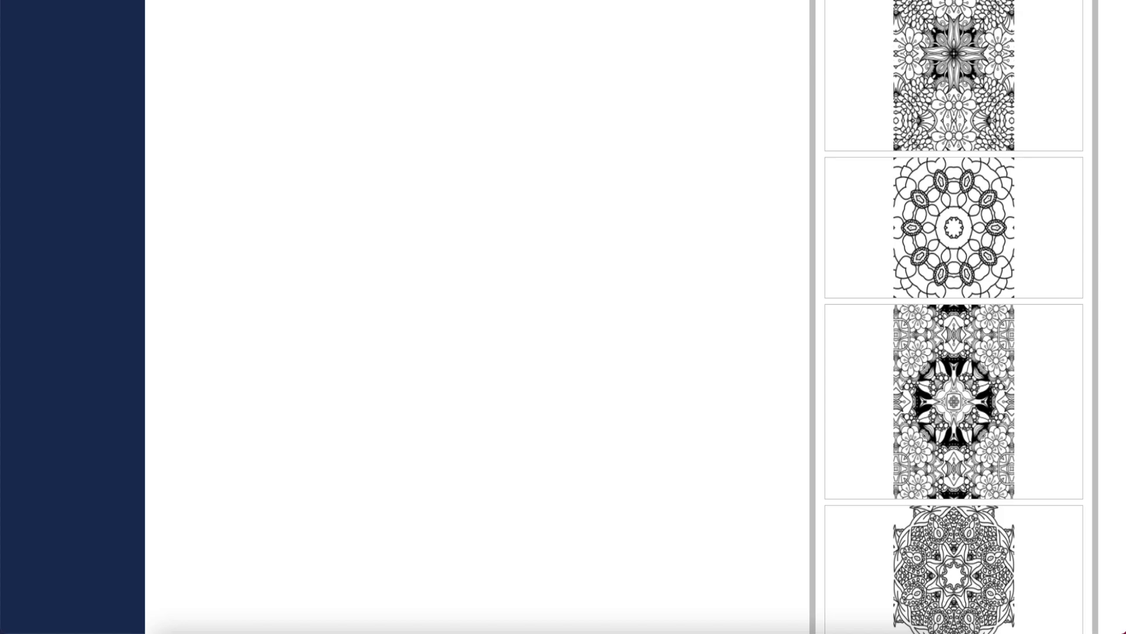
Switch to the Activitybookgen (1).pdf design in Canva and examine its mandala pages and the happiness quote laid over them.
left_click(681, 1)
scroll(712, 118, "down", 5)
scroll(714, 118, "up", 10)
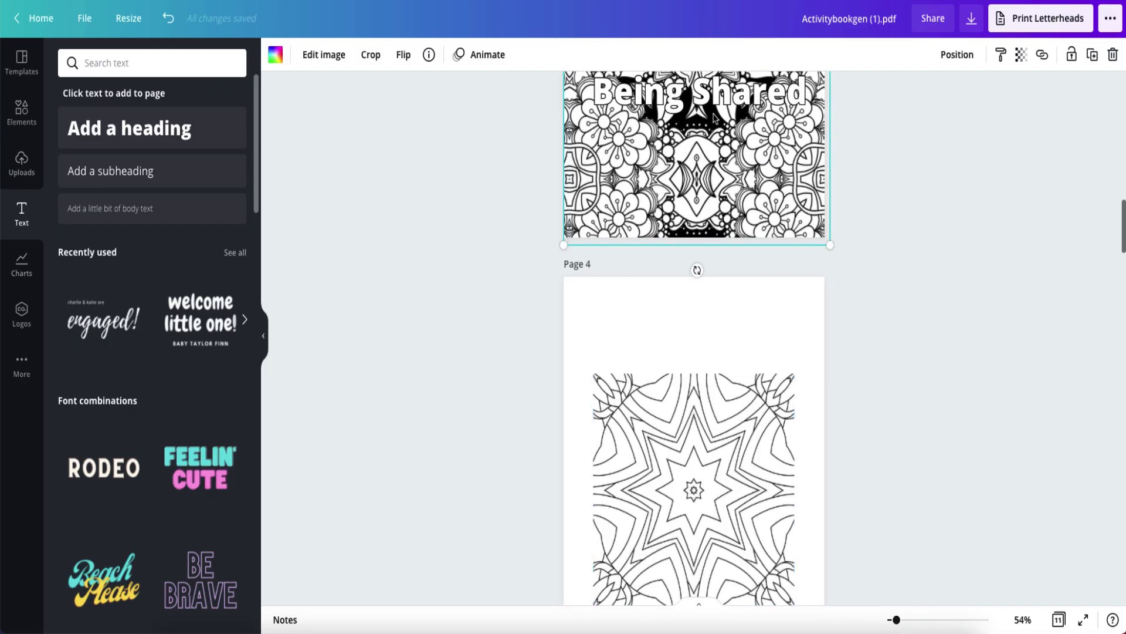
scroll(714, 118, "up", 5)
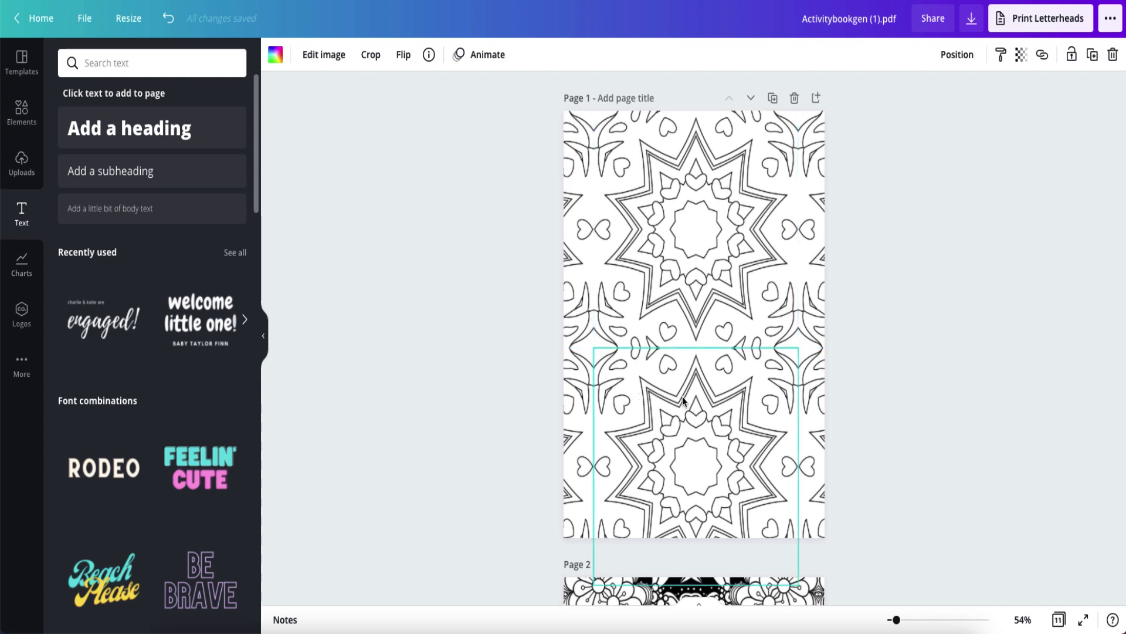
scroll(640, 399, "down", 10)
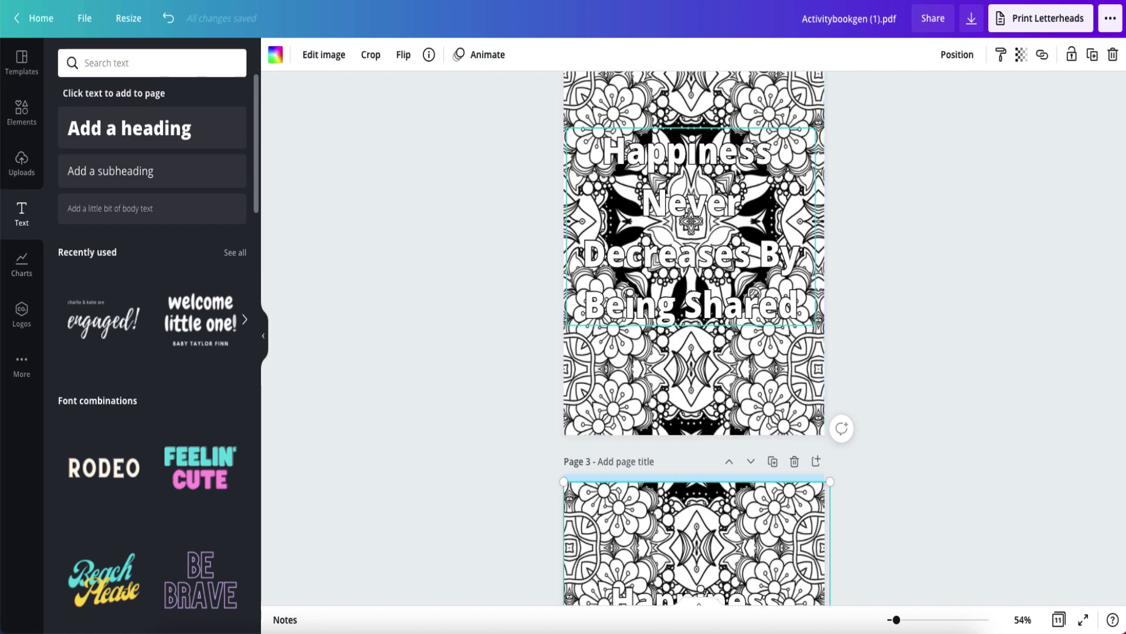
scroll(737, 175, "down", 3)
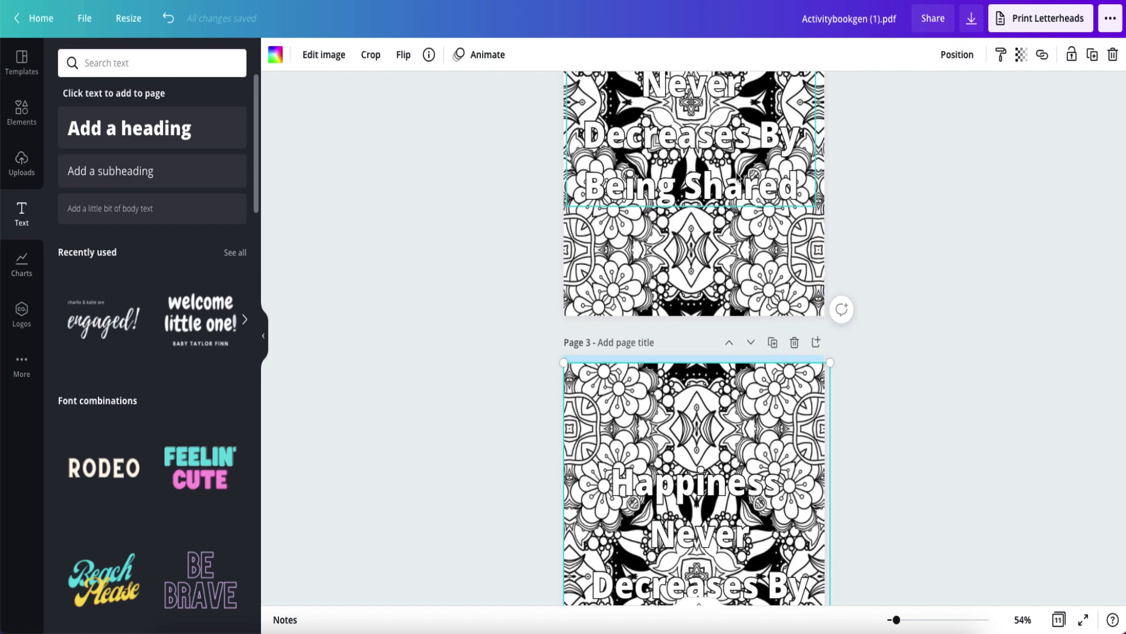
Shrink the star mandala image on page 4.
scroll(738, 178, "up", 2)
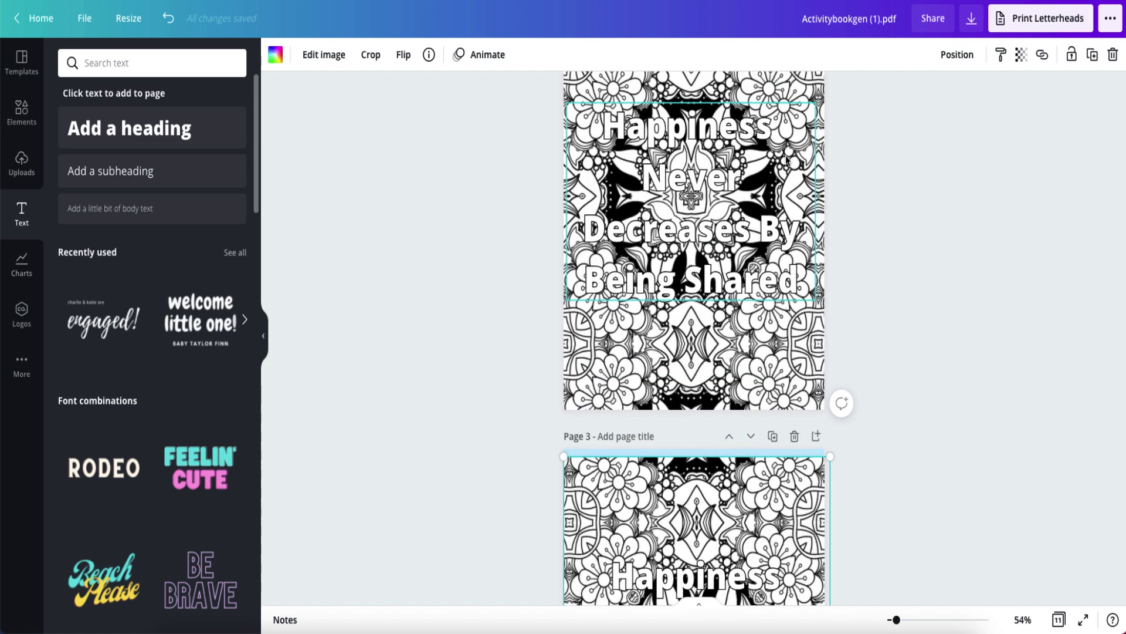
scroll(786, 159, "down", 5)
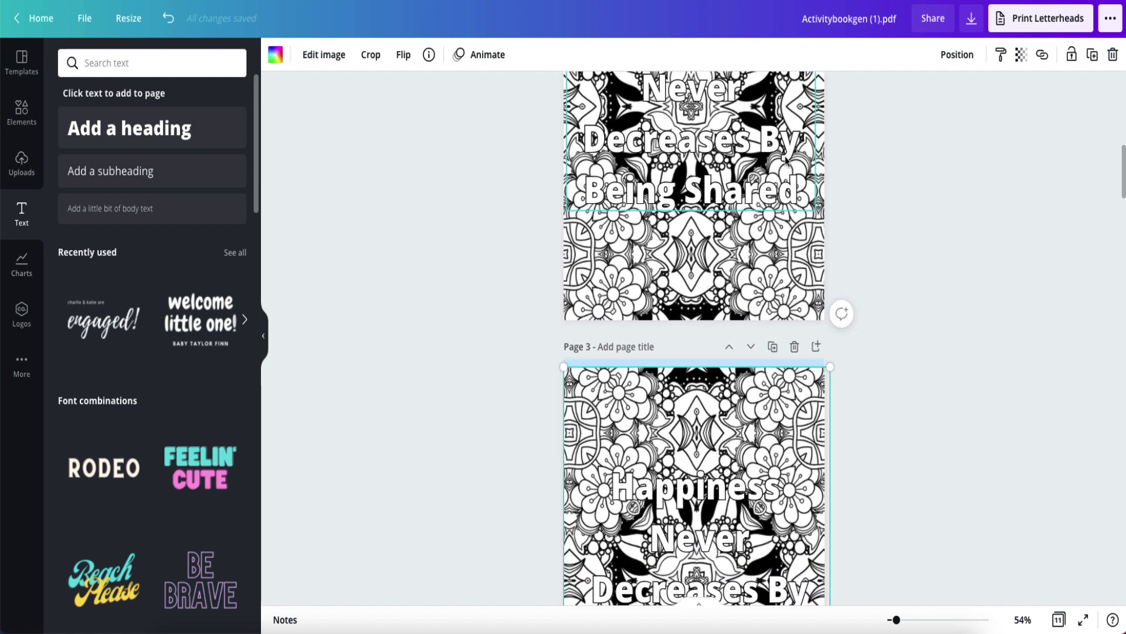
scroll(620, 187, "down", 8)
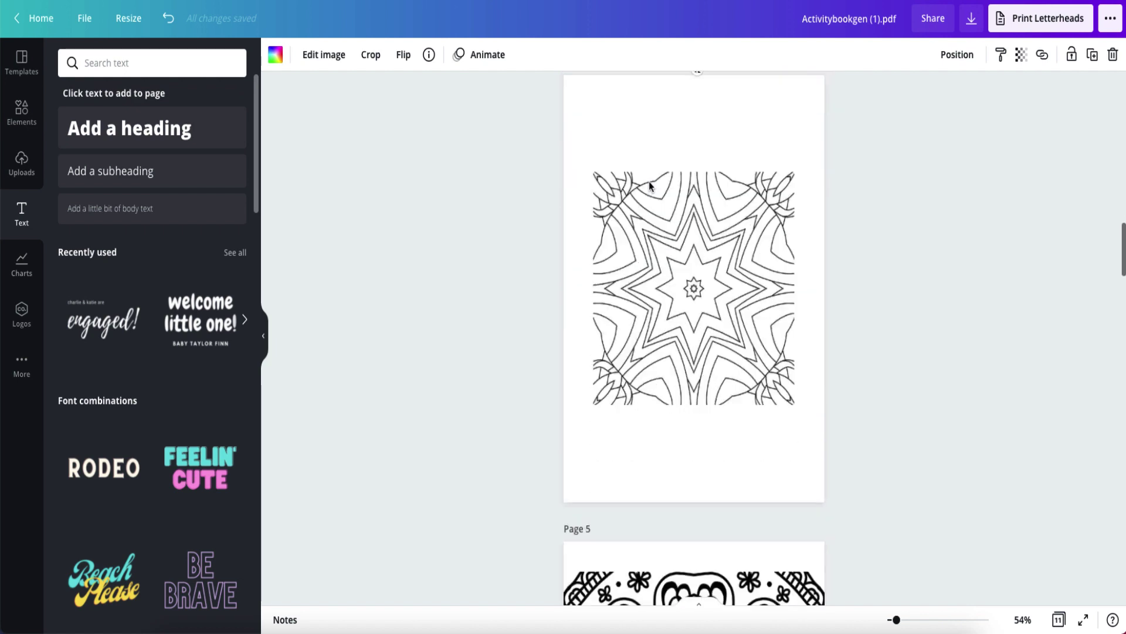
scroll(649, 186, "up", 4)
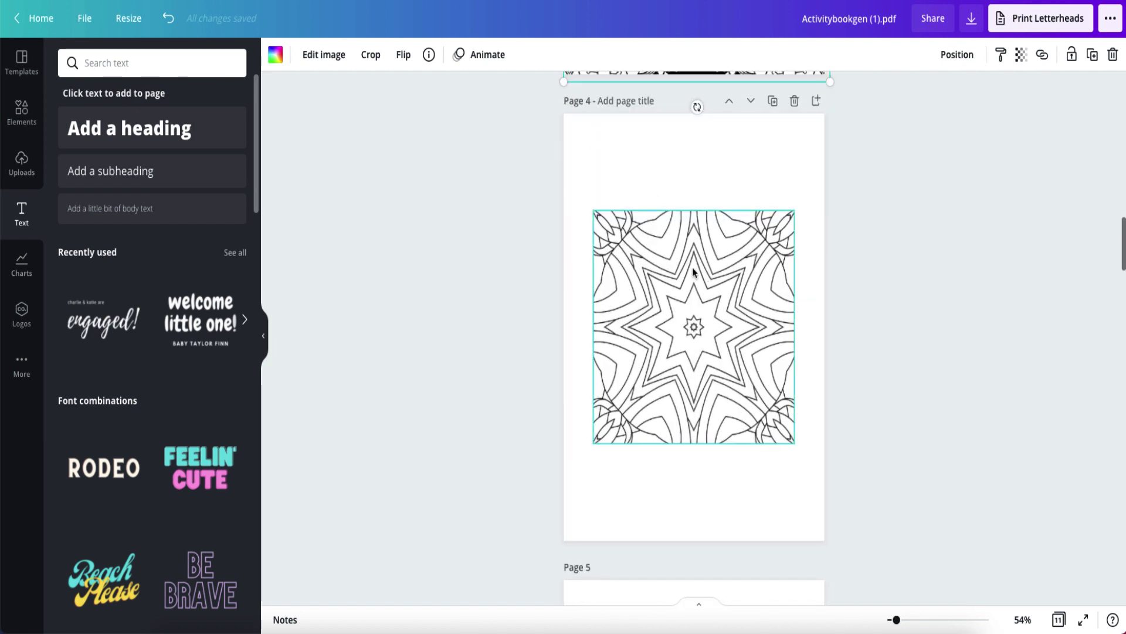
left_click(678, 257)
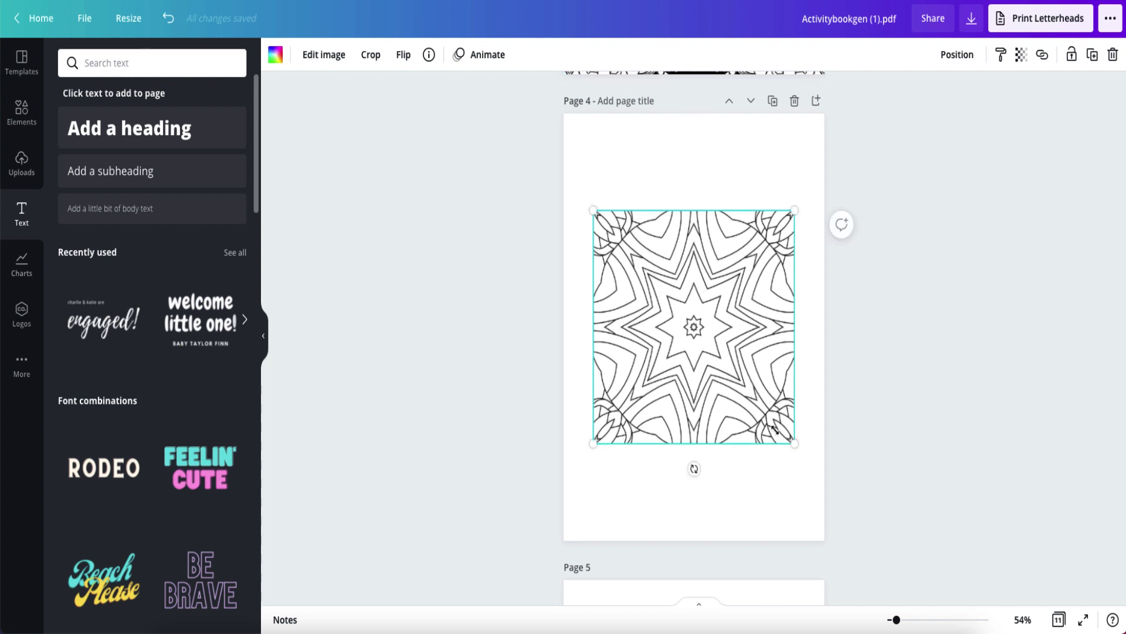
left_click_drag(720, 377, 723, 345)
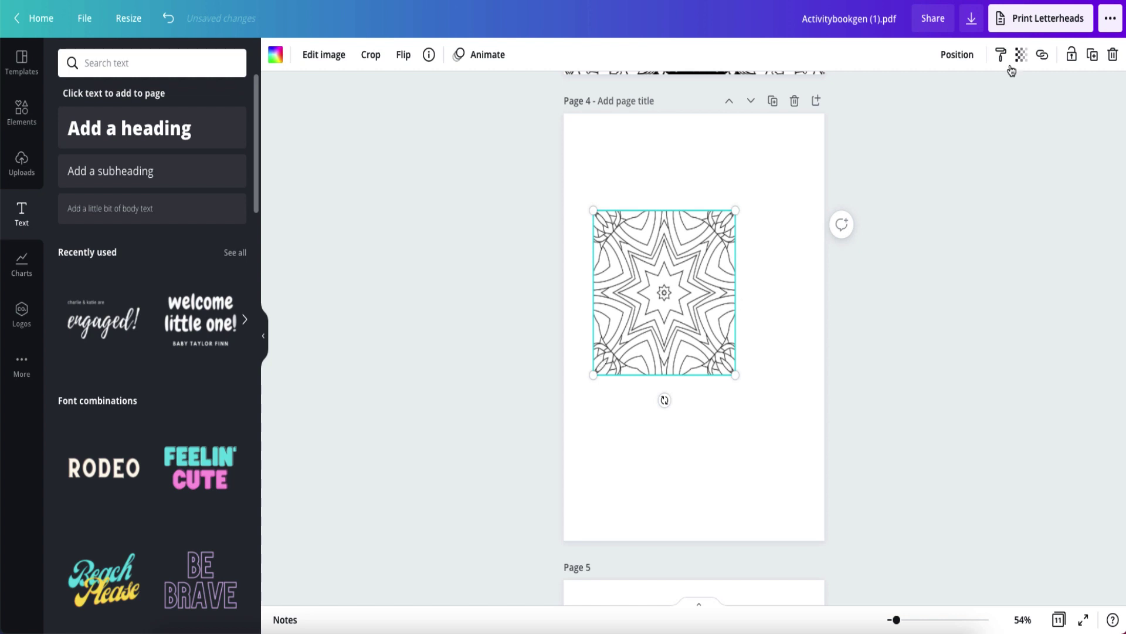
Duplicate the shrunken mandala on page 4 and place the copy beside the original.
left_click(1093, 54)
left_click(1093, 86)
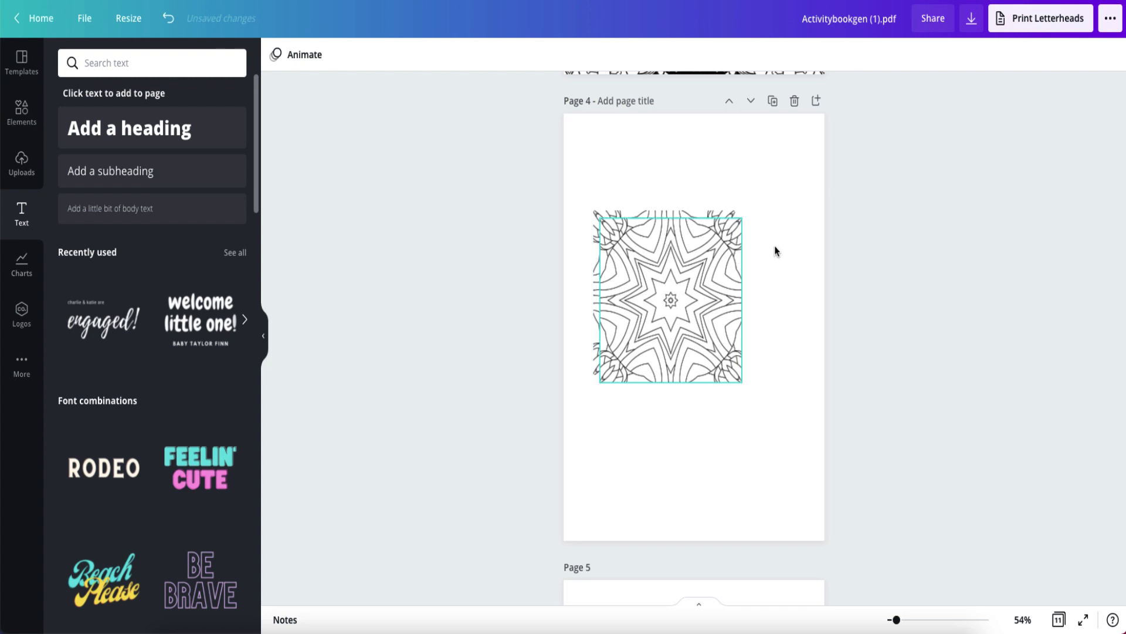
left_click_drag(672, 256, 792, 239)
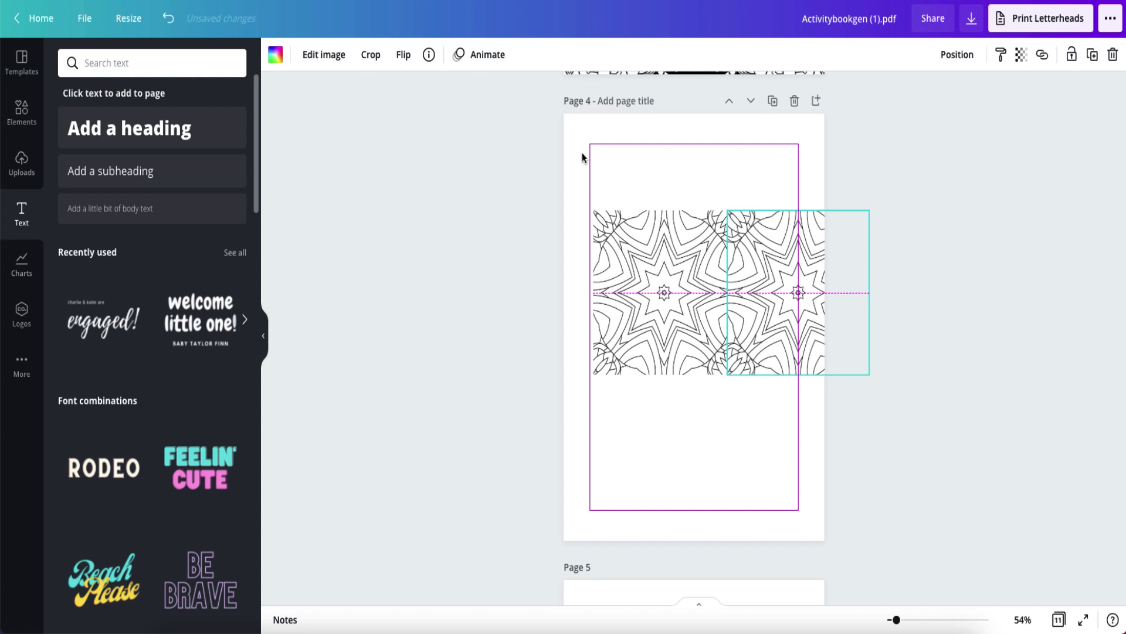
Move the original mandala into the upper-left corner of page 4 and shrink it further.
left_click_drag(654, 249, 624, 156)
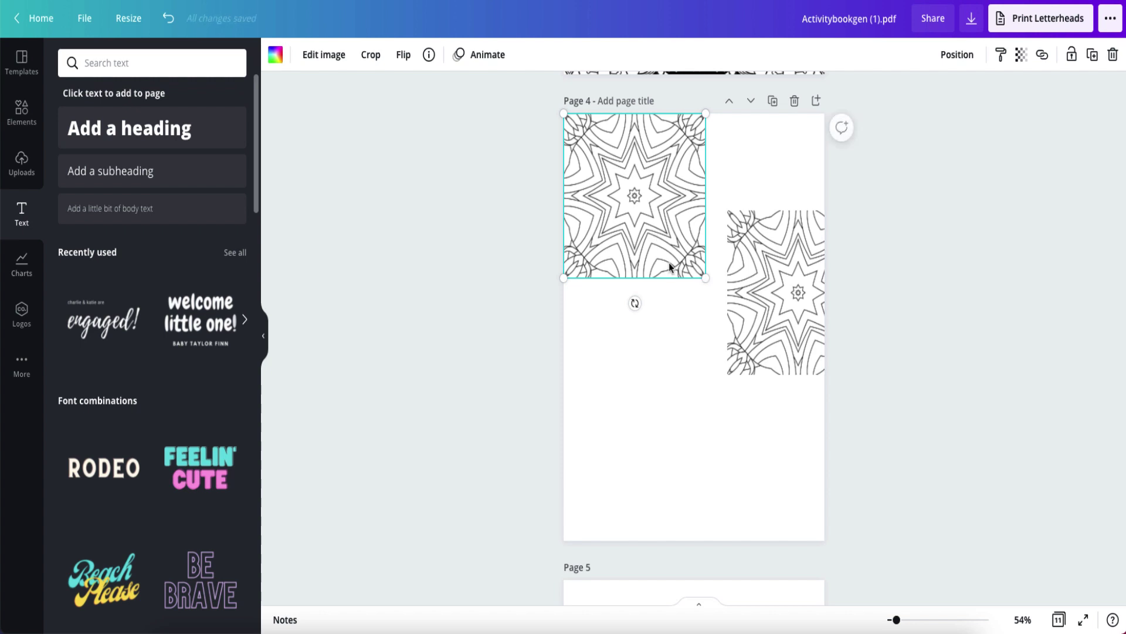
left_click_drag(705, 277, 720, 171)
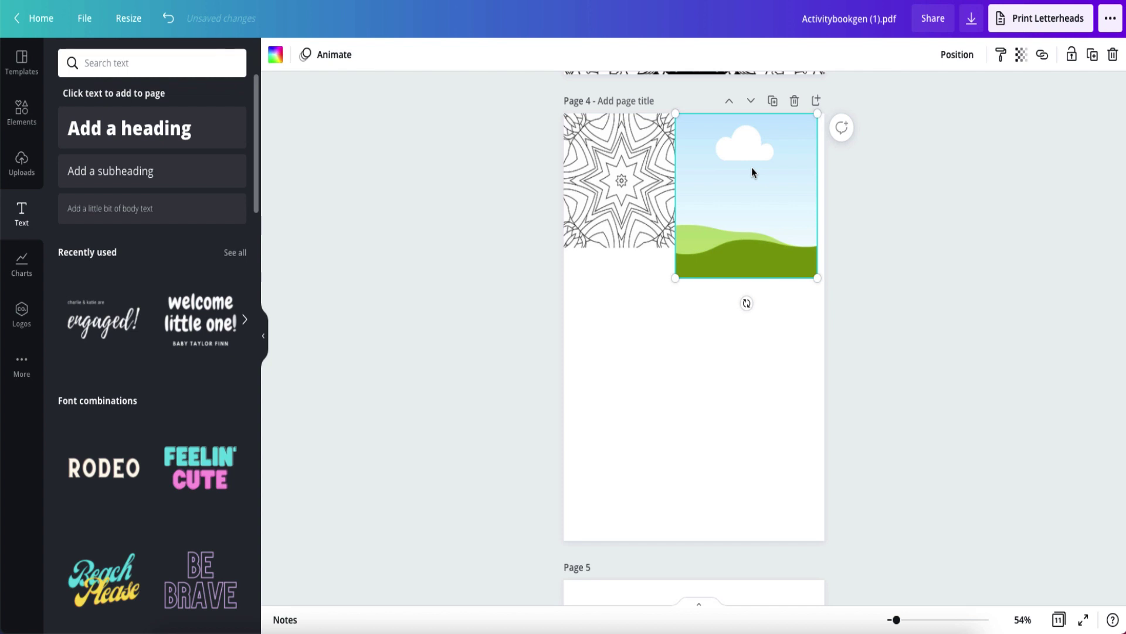
Delete the larger copy and duplicate the smaller mandala, placing the new copy alongside it at the top of page 4.
key("Delete")
left_click(634, 166)
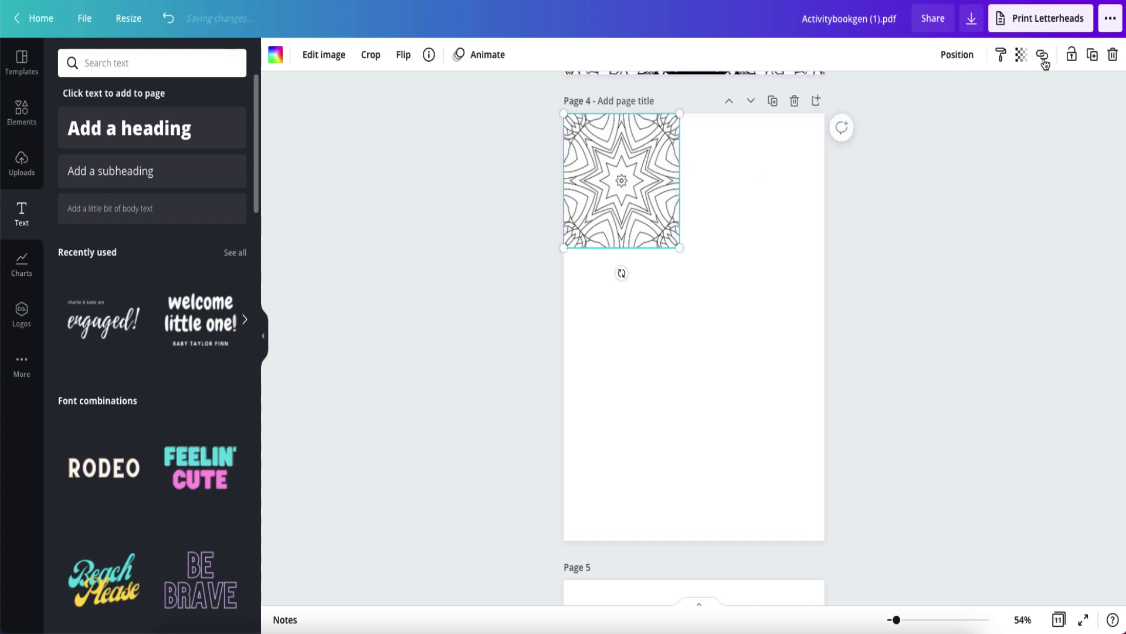
left_click_drag(630, 178, 740, 179)
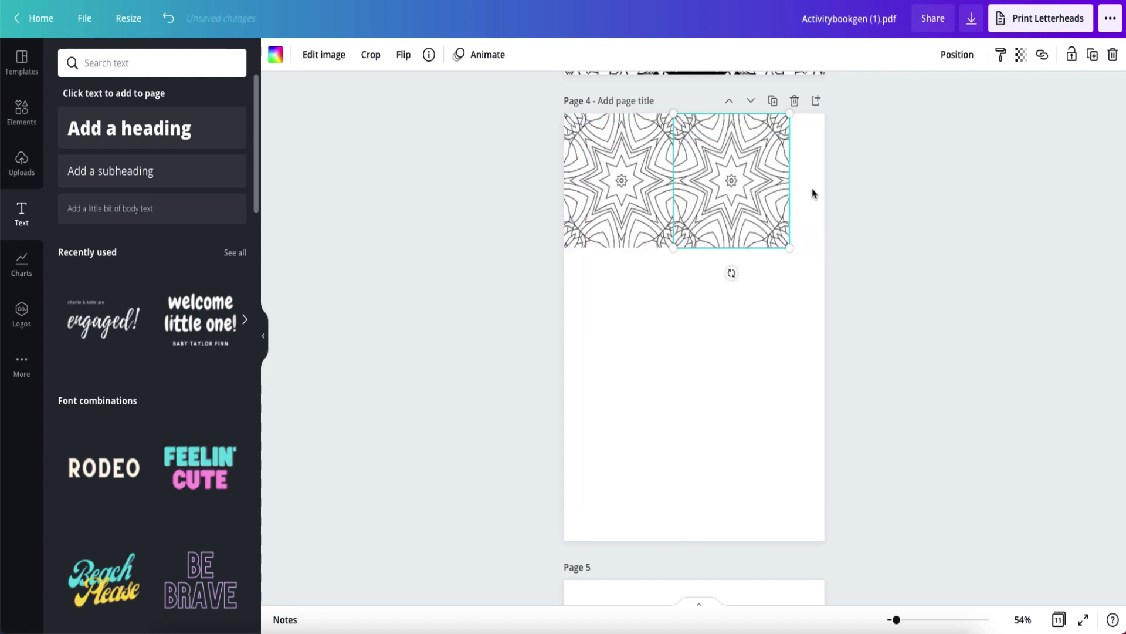
Look through the remaining mandala pages of the design, from page 5 to page 11.
scroll(645, 328, "down", 13)
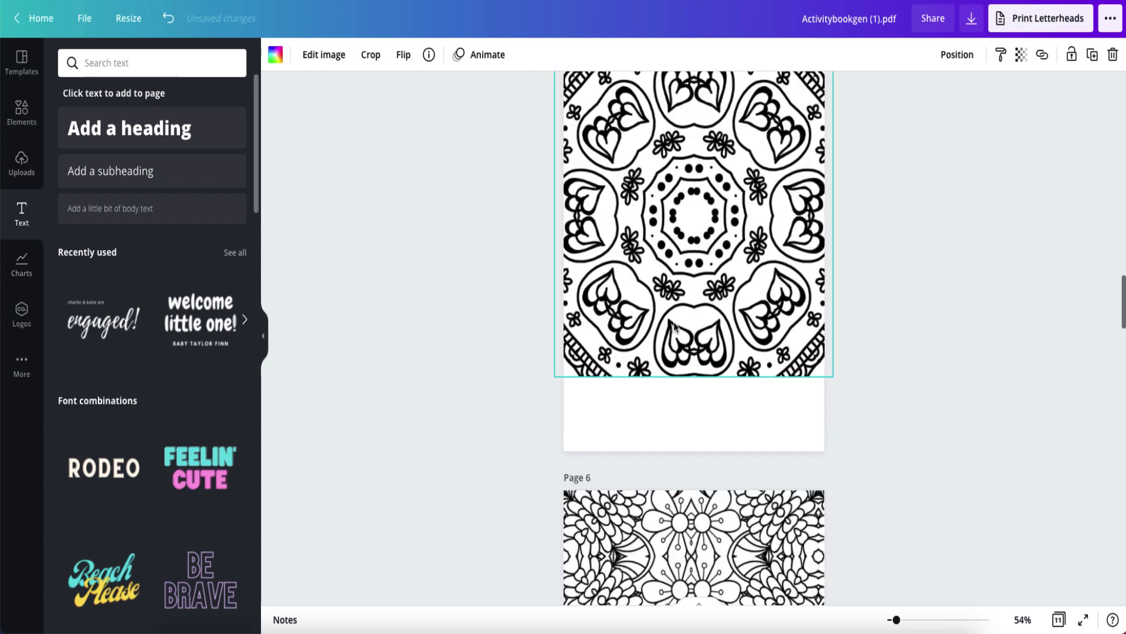
scroll(675, 327, "down", 15)
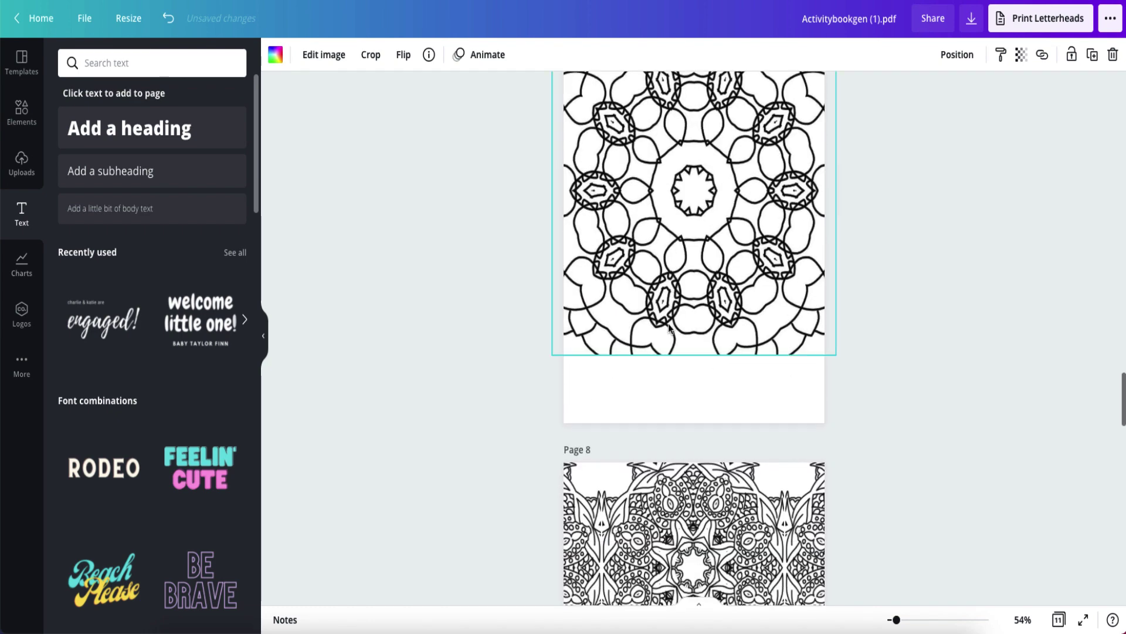
scroll(669, 327, "down", 5)
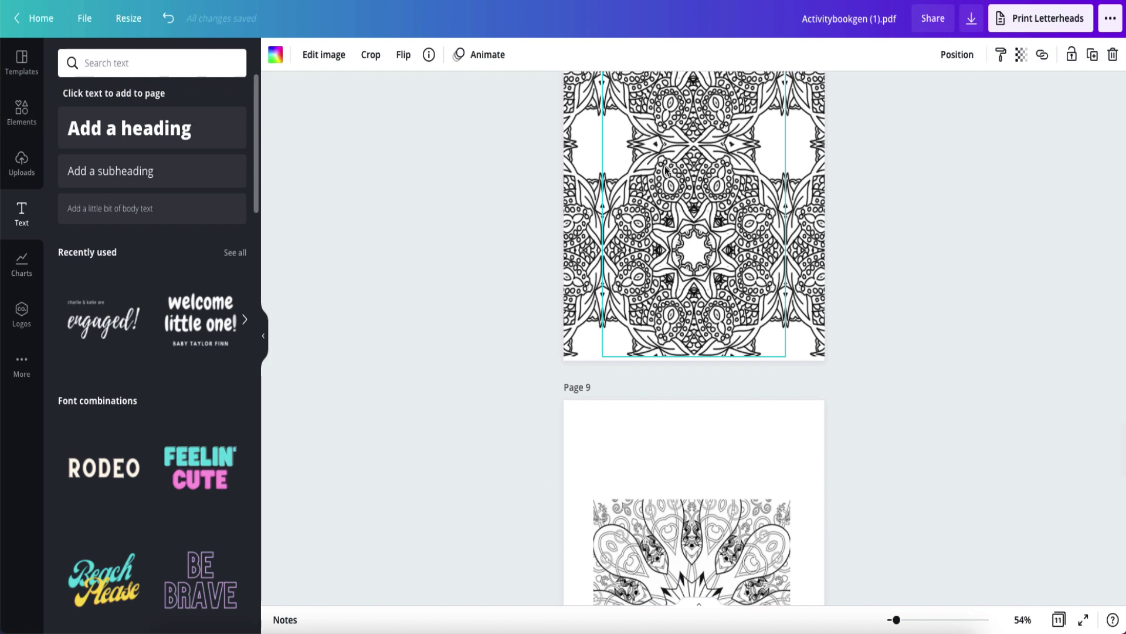
scroll(667, 171, "down", 15)
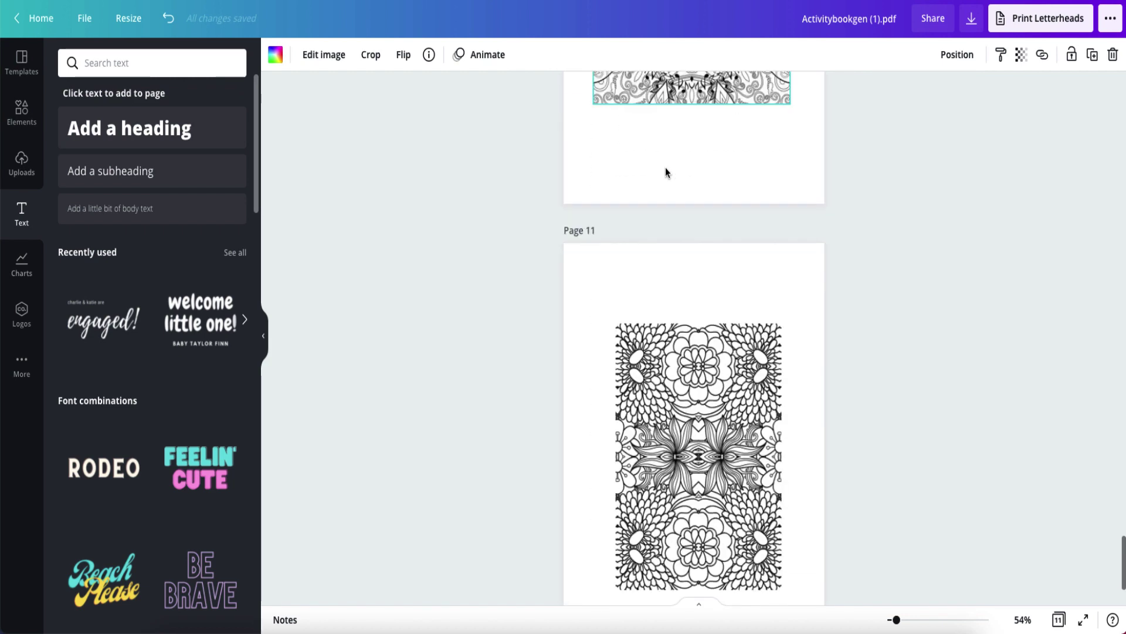
scroll(665, 167, "down", 2)
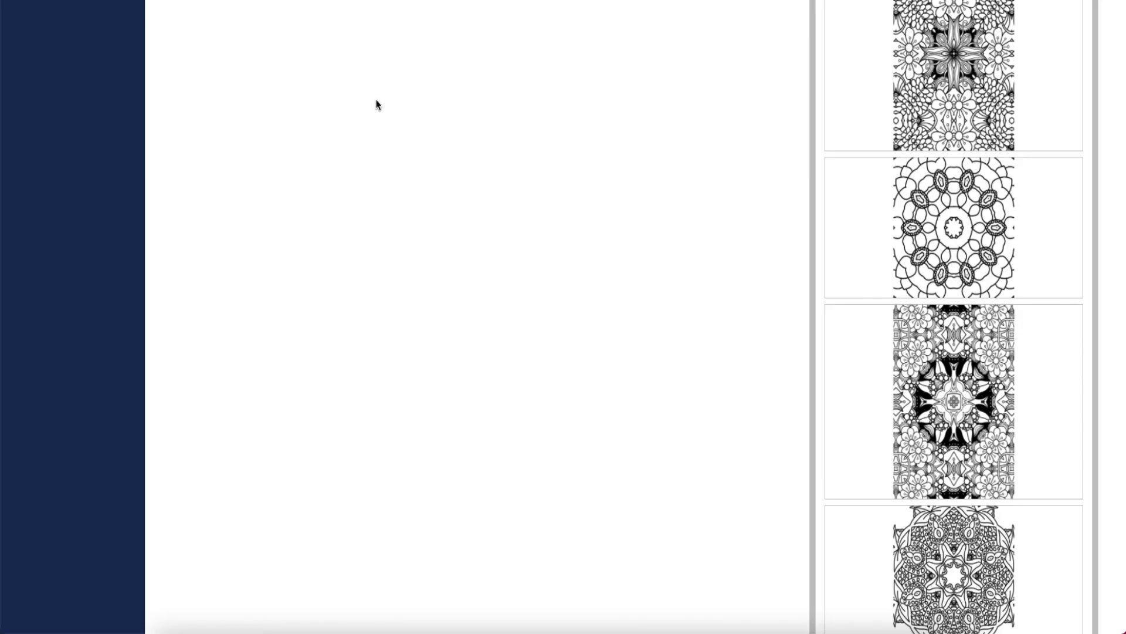
Switch back to Activity Book Generator and review the dashboard's Random Generator categories for adults, kids, all ages and printables.
scroll(378, 100, "up", 10)
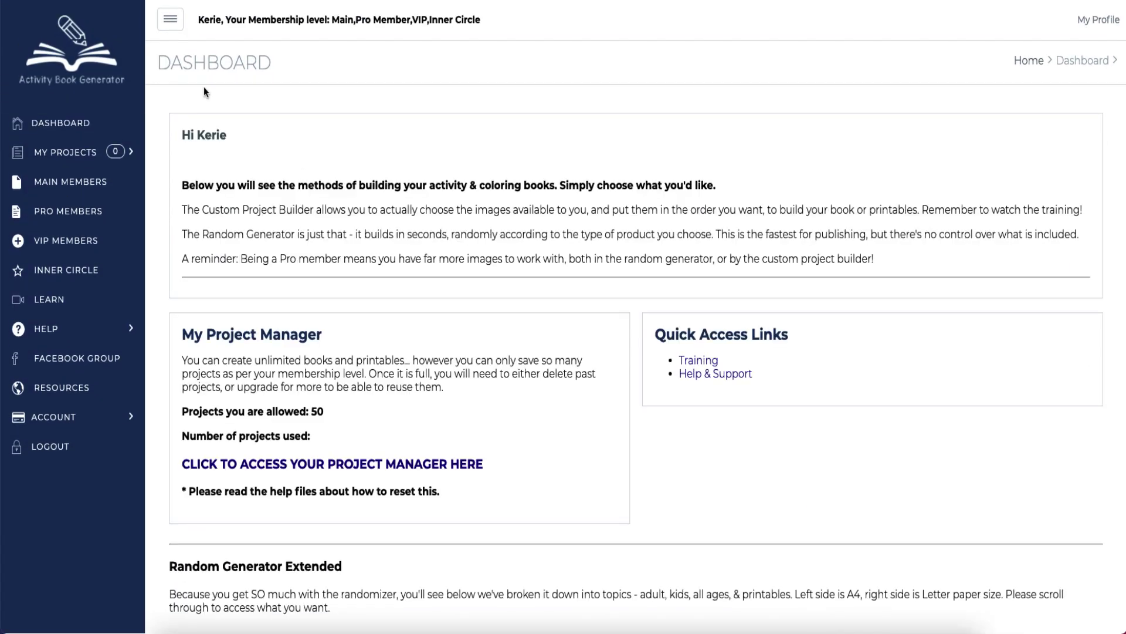
scroll(462, 160, "down", 2)
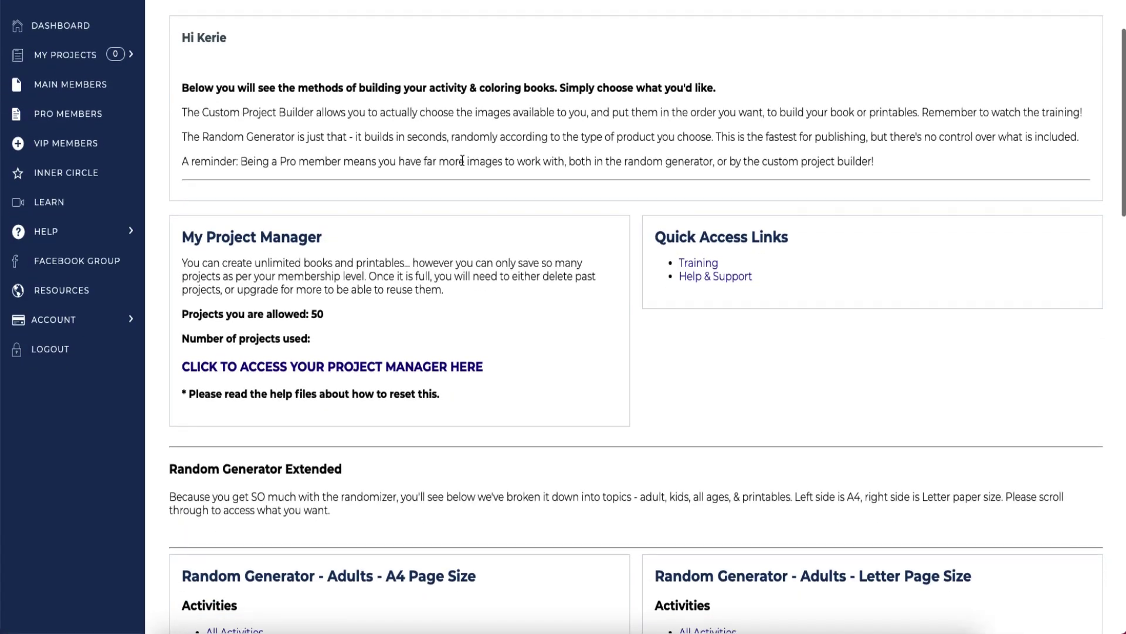
scroll(460, 159, "down", 10)
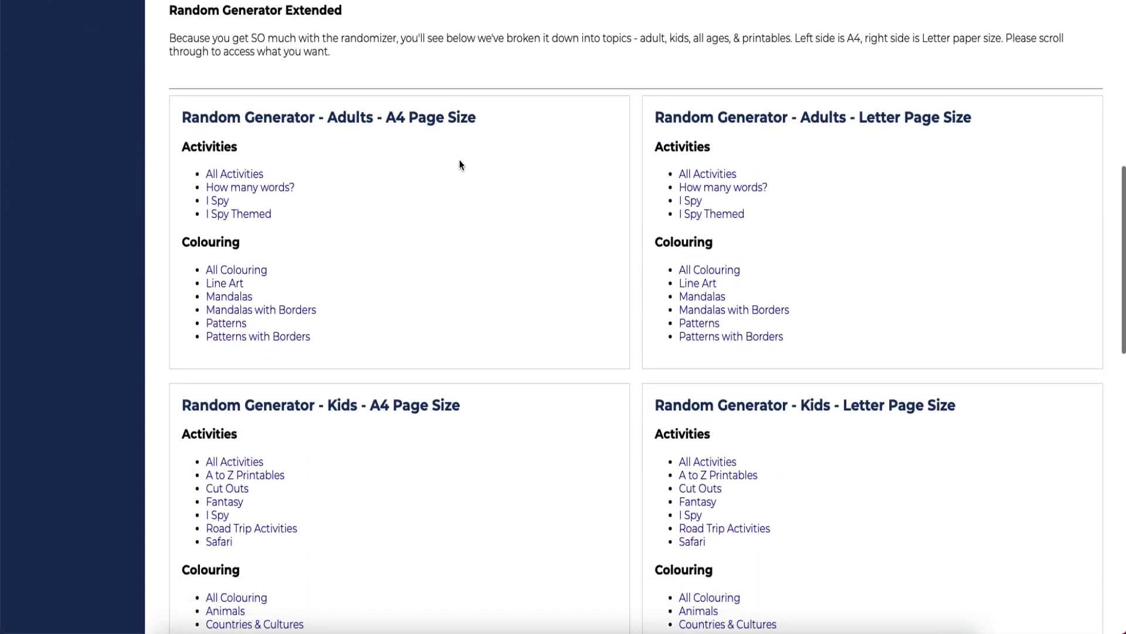
scroll(460, 166, "down", 2)
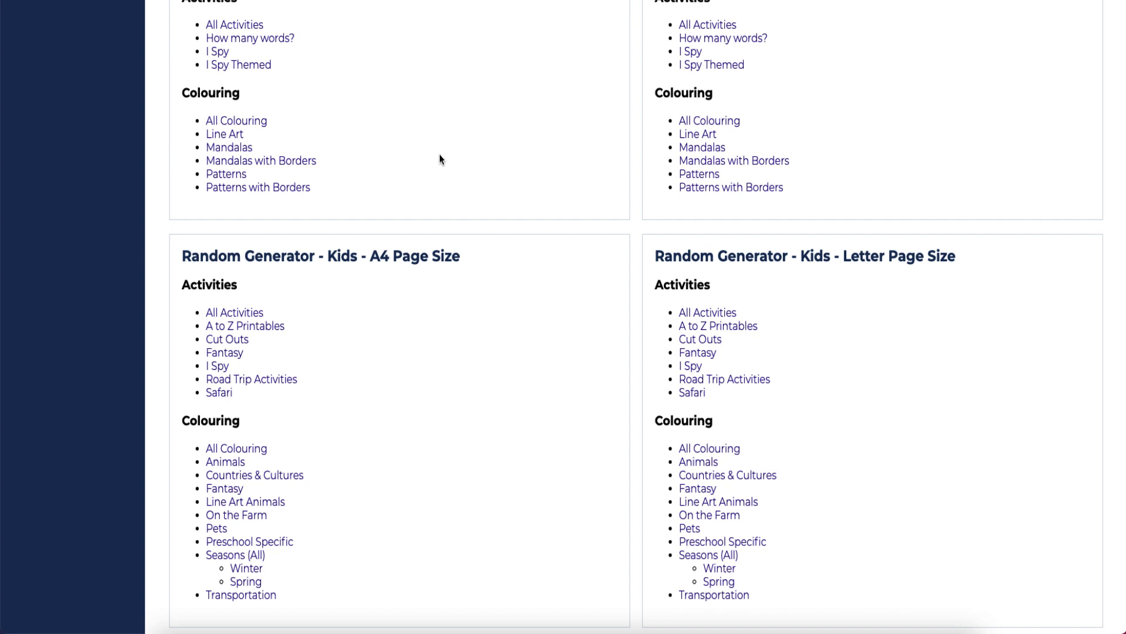
scroll(439, 155, "down", 1)
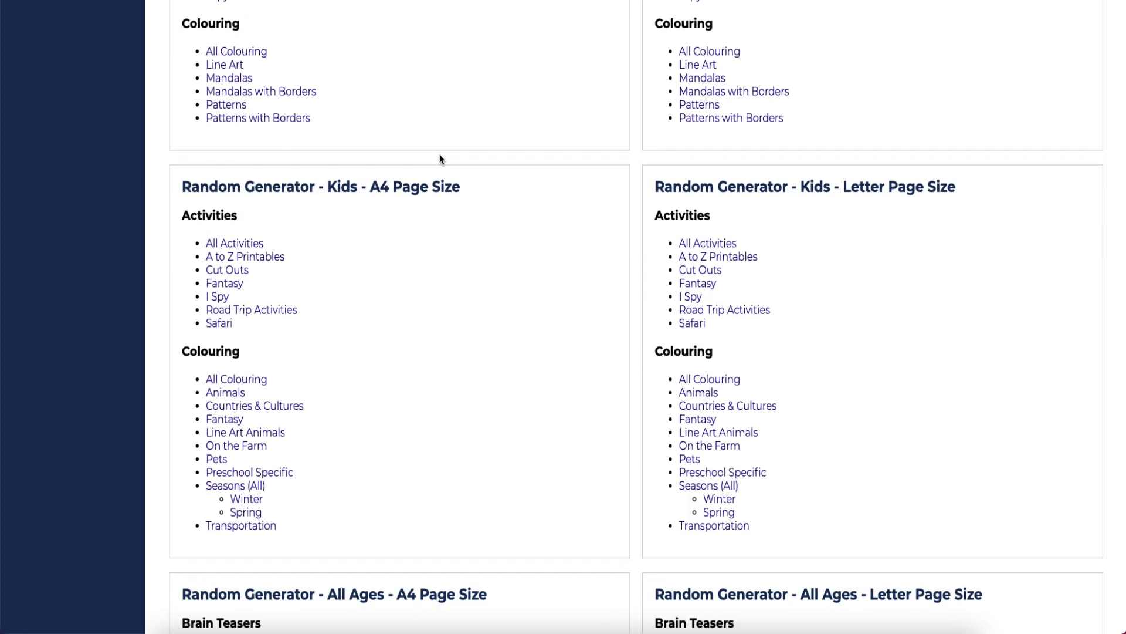
scroll(439, 155, "down", 2)
scroll(439, 155, "down", 3)
scroll(440, 155, "down", 3)
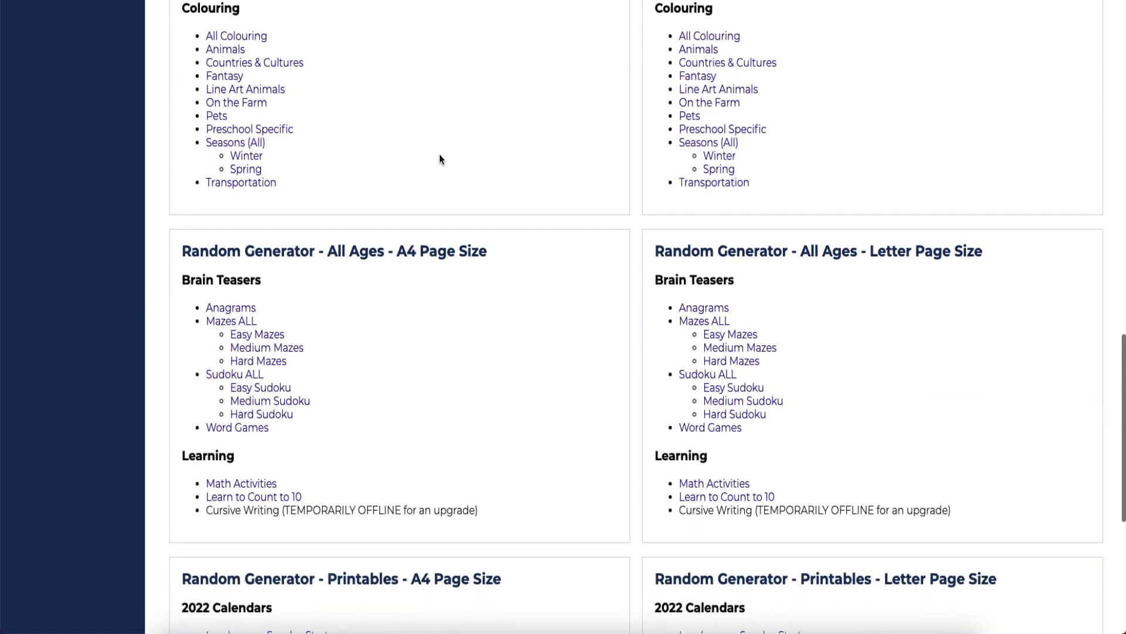
scroll(439, 159, "down", 1)
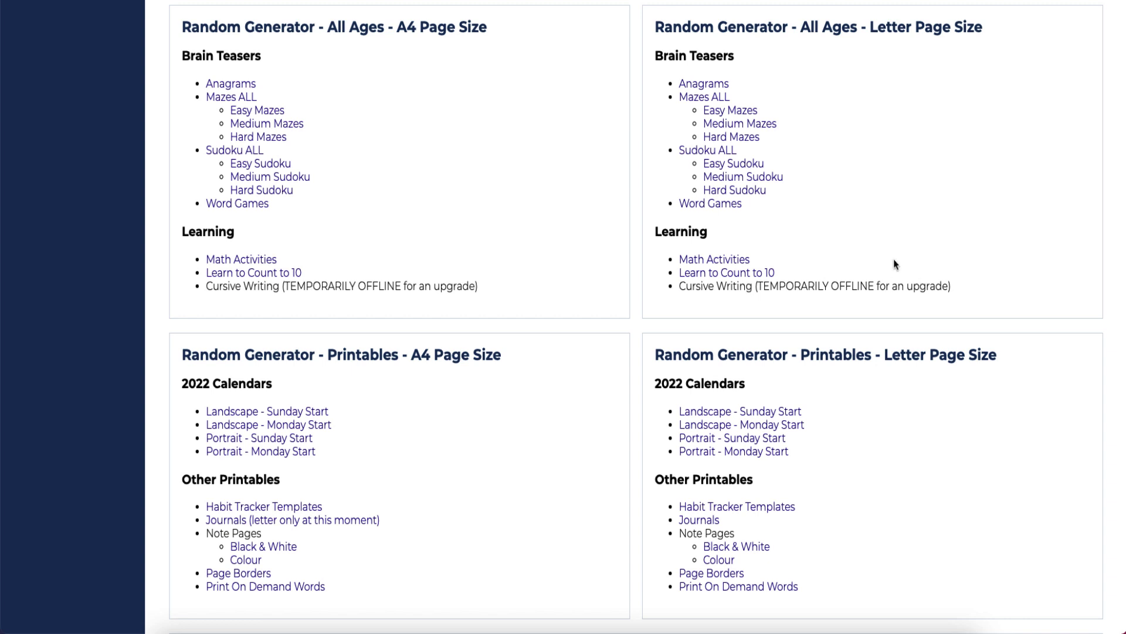
scroll(918, 281, "down", 2)
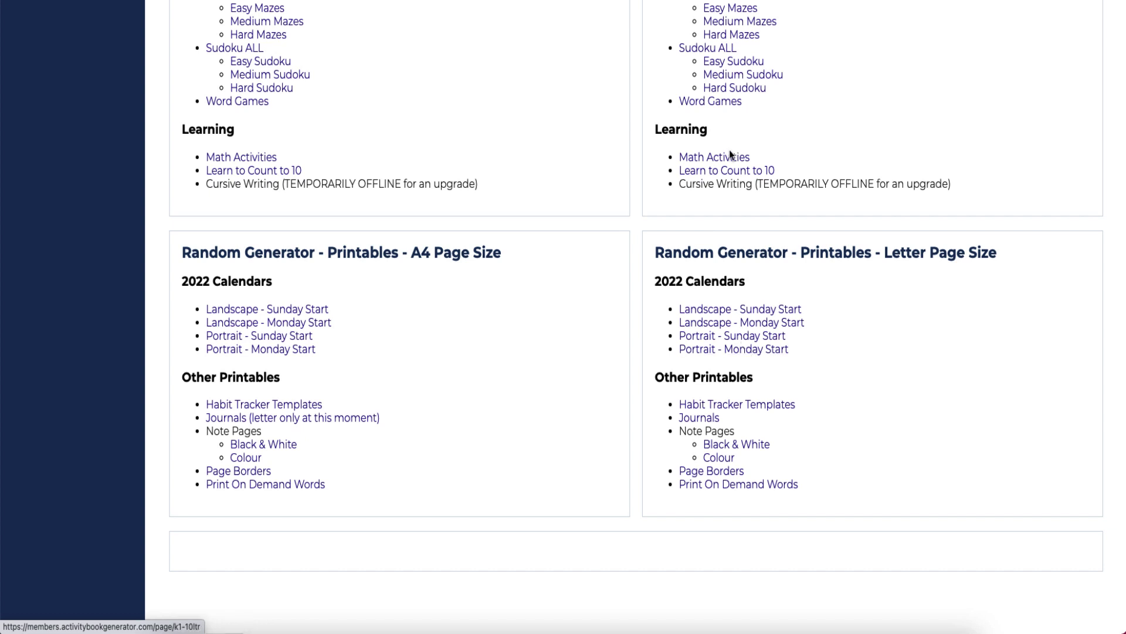
scroll(685, 203, "down", 2)
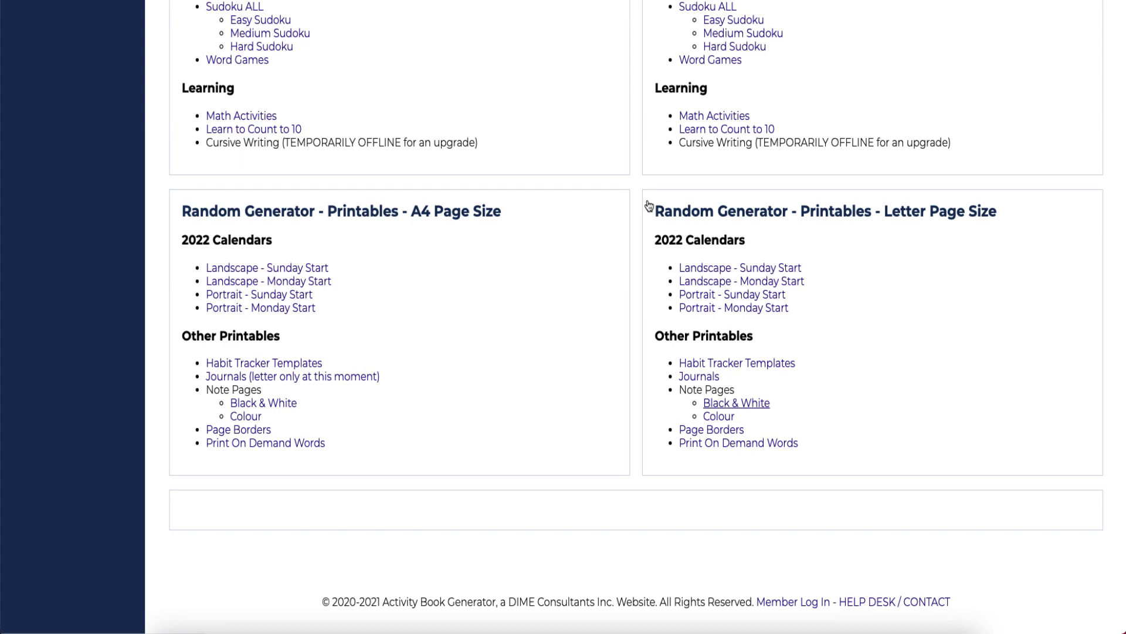
Open the VIP Members page, followed by the Inner Circle page, and read their membership information.
scroll(508, 133, "up", 20)
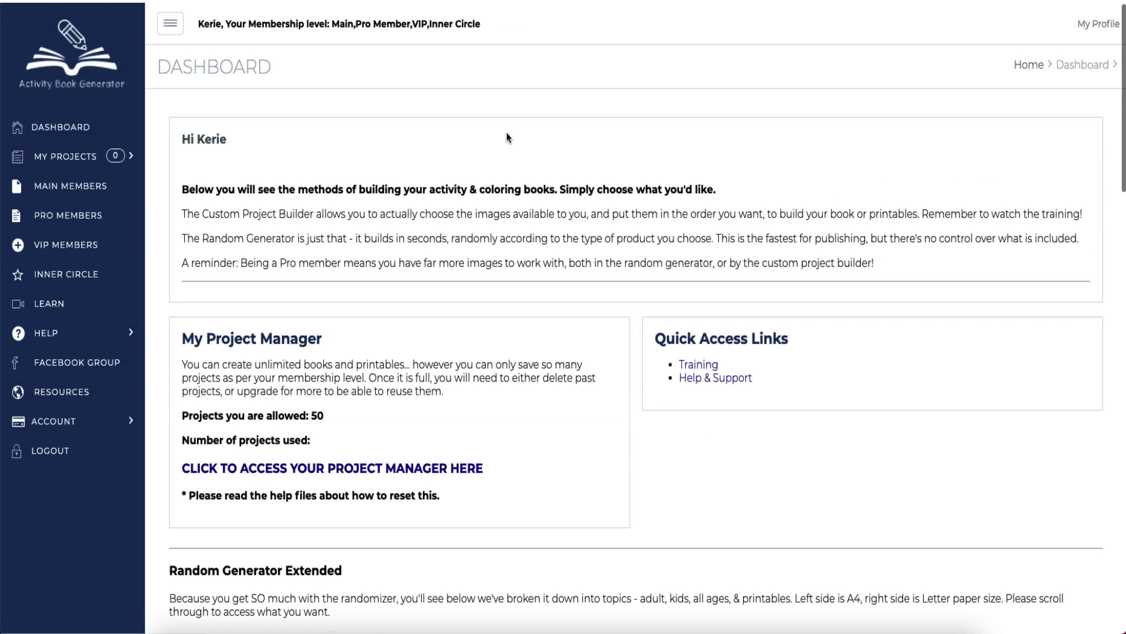
left_click(64, 242)
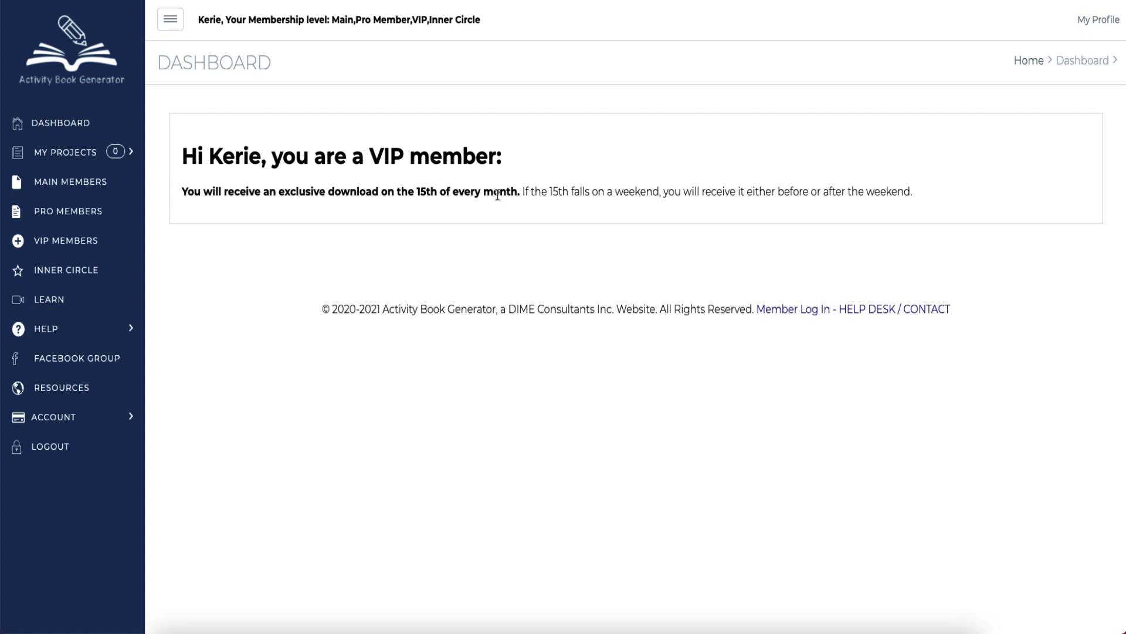
left_click(67, 246)
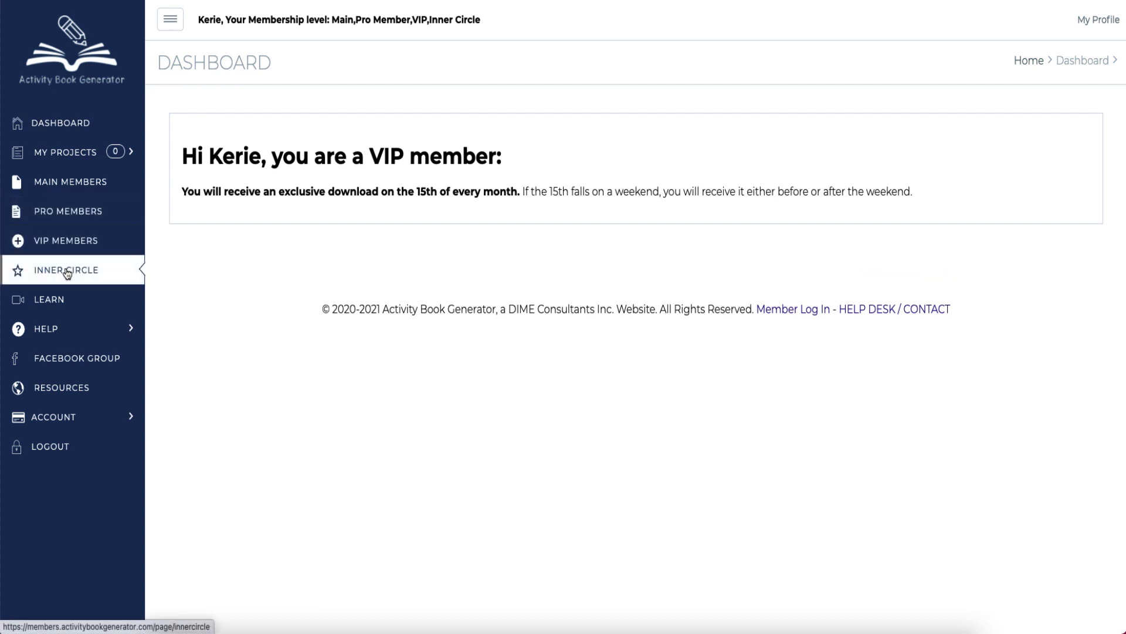
left_click(68, 271)
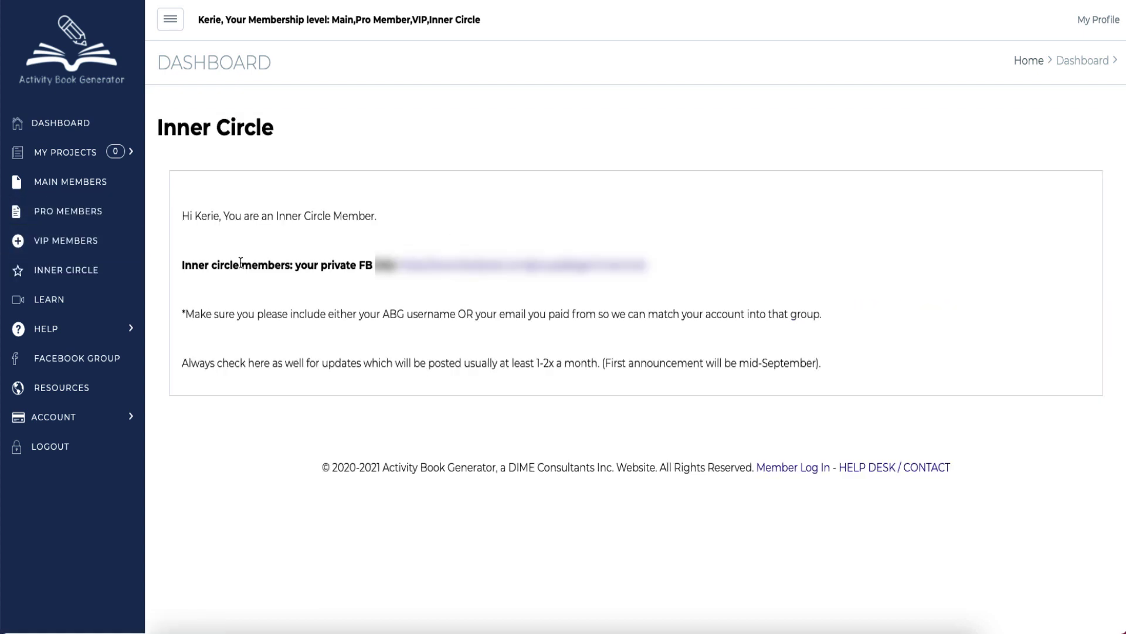